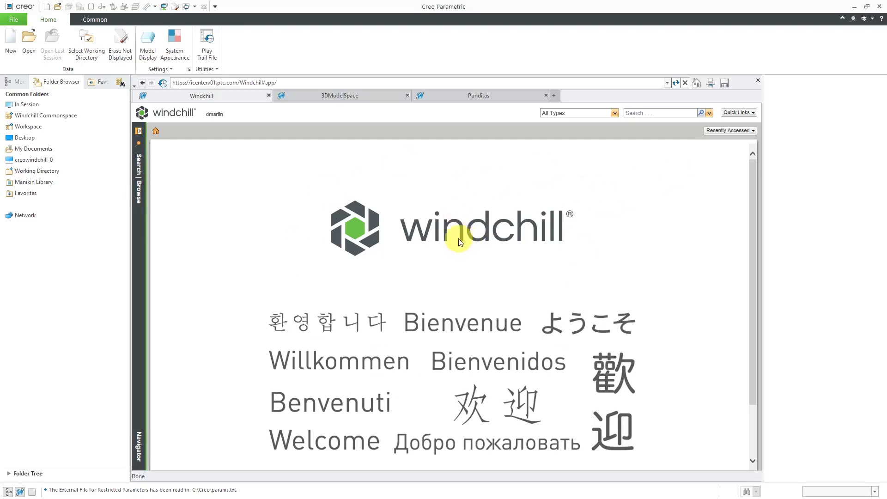
Browse to the Power Transmission product's Folders in the Windchill panel.
{"action": "left_click", "coordinate": [138, 193]}
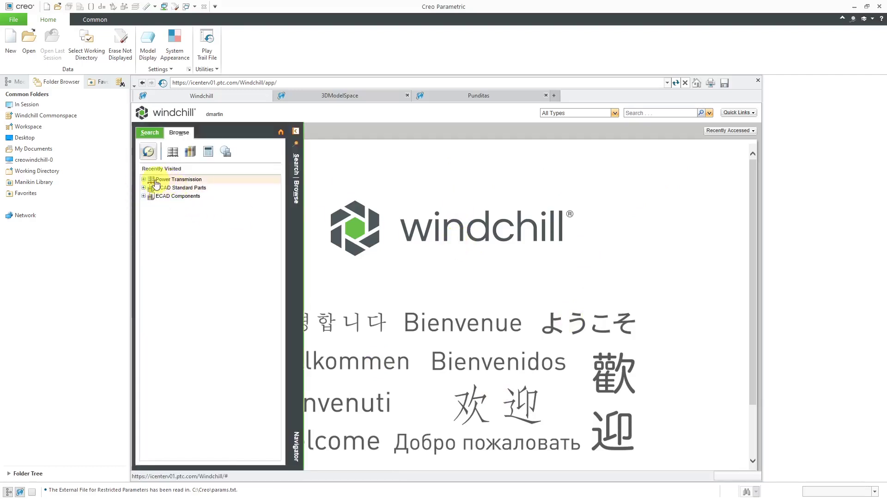
{"action": "left_click", "coordinate": [143, 179]}
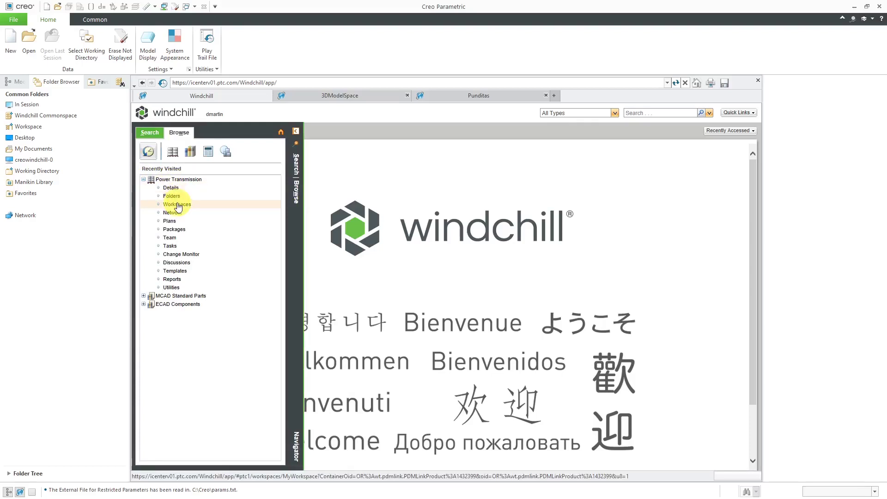
{"action": "left_click", "coordinate": [172, 196]}
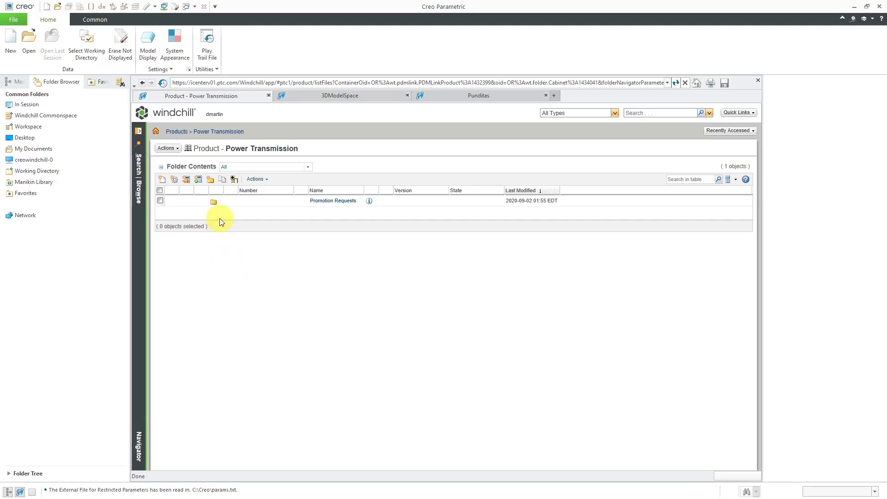
Create a new folder named 'Engineering' in Power Transmission.
{"action": "left_click", "coordinate": [210, 181]}
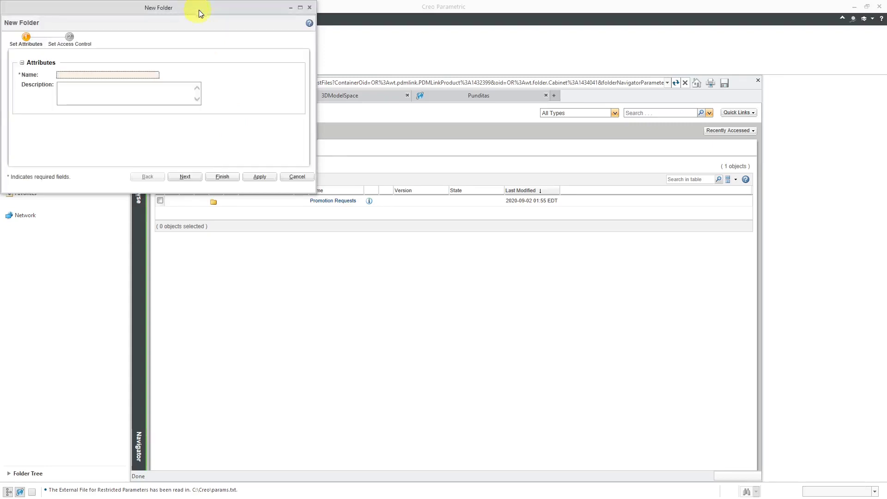
{"action": "left_click_drag", "start_coordinate": [199, 10], "coordinate": [462, 146]}
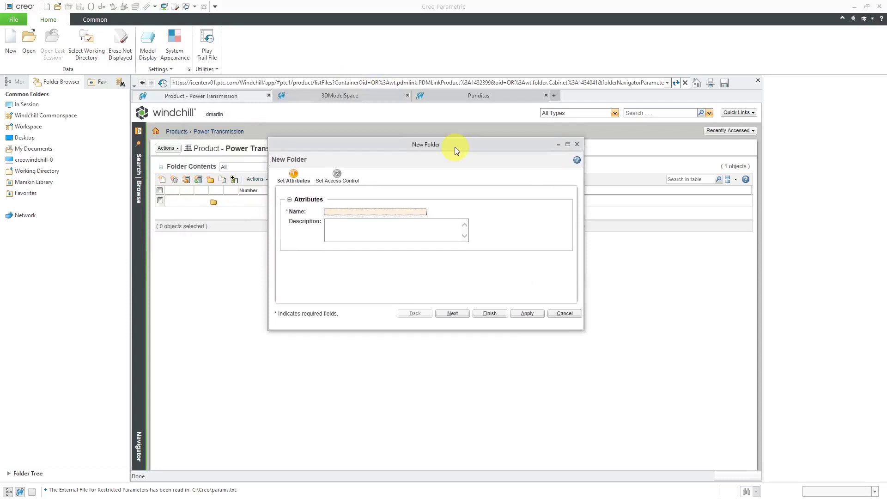
{"action": "type", "text": "Engineering"}
{"action": "left_click", "coordinate": [455, 315]}
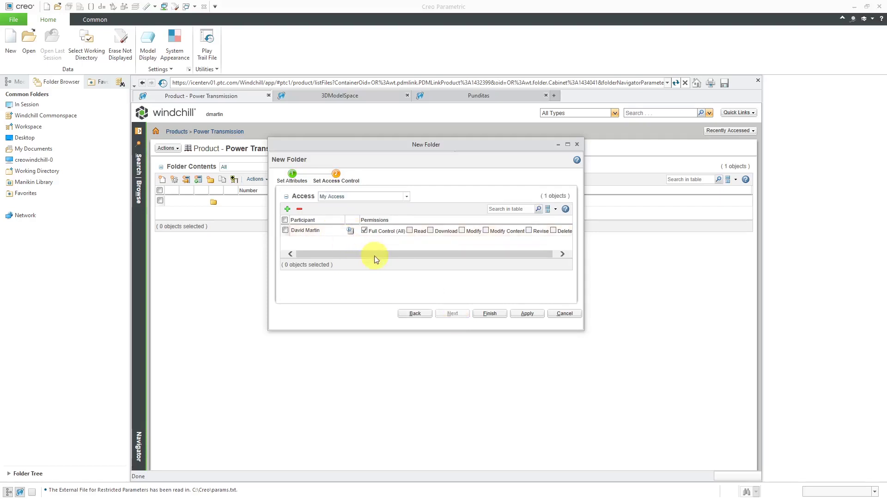
{"action": "mouse_move", "coordinate": [374, 256]}
{"action": "left_mouse_down"}
{"action": "mouse_move", "coordinate": [383, 258]}
{"action": "mouse_move", "coordinate": [364, 259]}
{"action": "left_mouse_up"}
{"action": "left_click", "coordinate": [492, 317]}
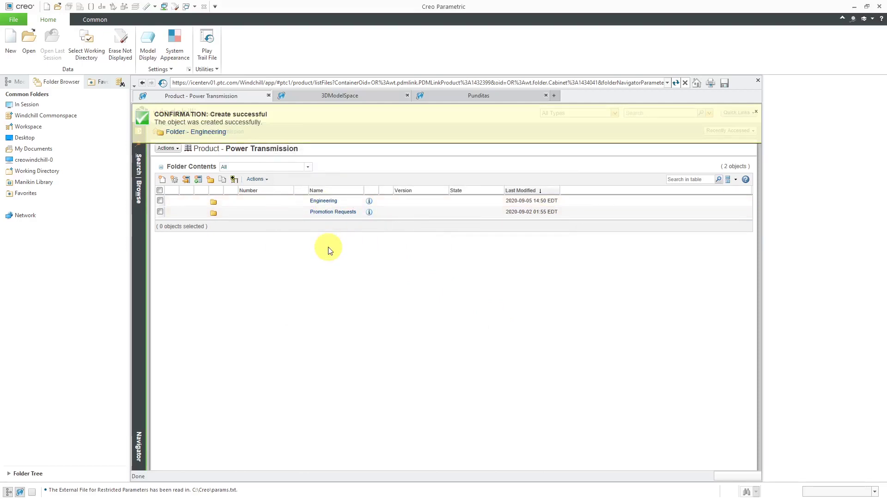
From the Workspace, open C:\CAD-Files\power_transmission\01-51000.asm.
{"action": "left_click", "coordinate": [29, 129]}
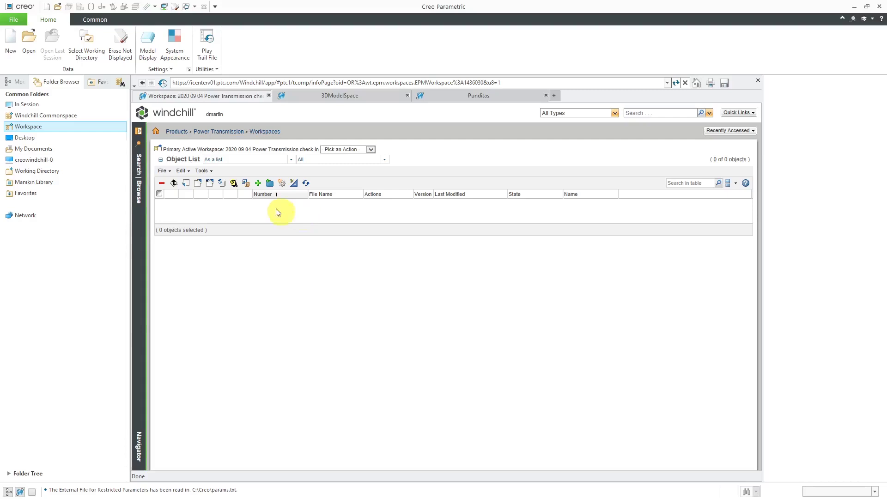
{"action": "left_click", "coordinate": [30, 48]}
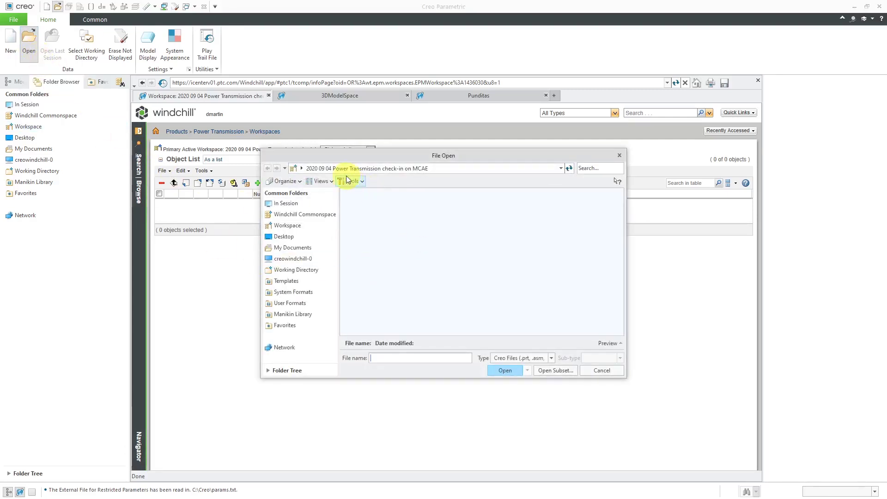
{"action": "left_click", "coordinate": [356, 170]}
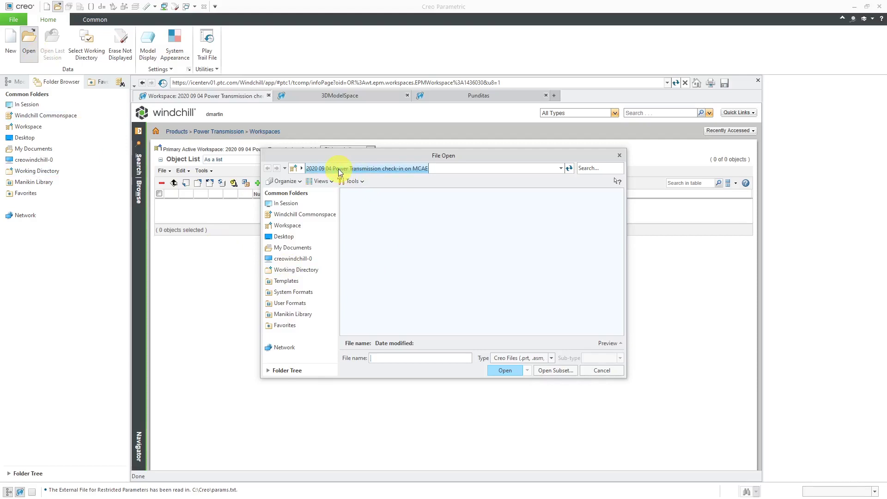
{"action": "left_click", "coordinate": [317, 270]}
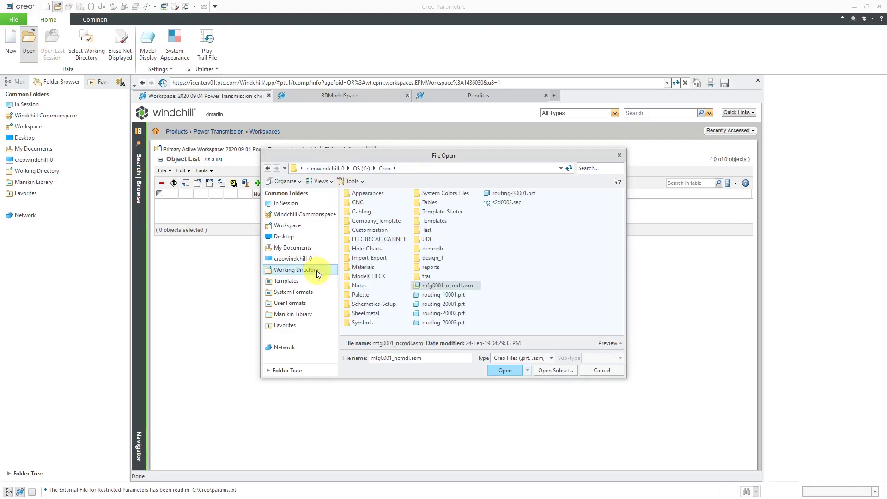
{"action": "left_click", "coordinate": [361, 168]}
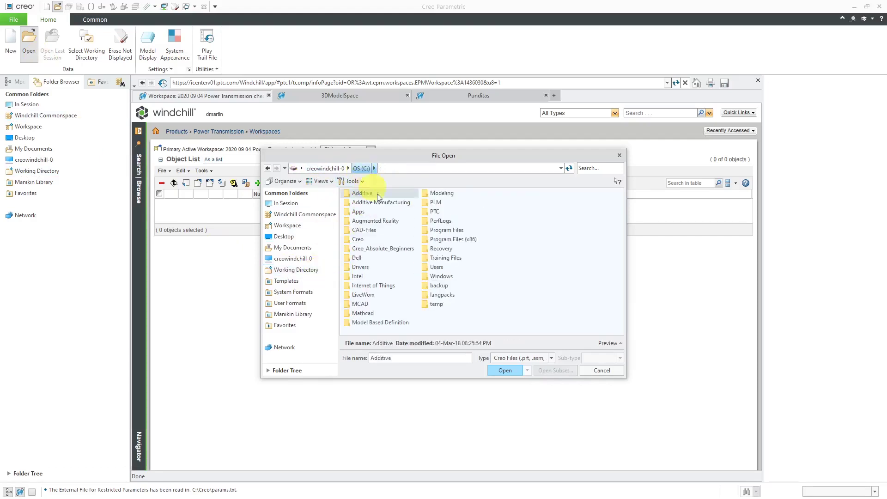
{"action": "double_click", "coordinate": [364, 231]}
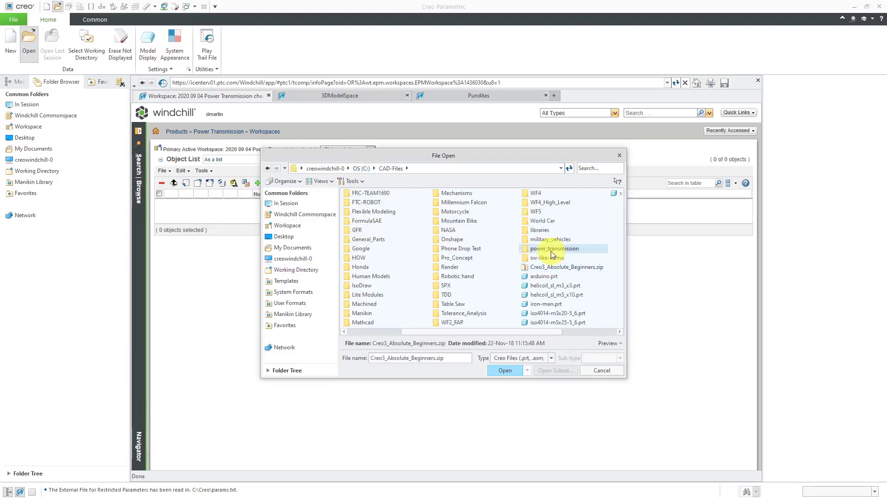
{"action": "double_click", "coordinate": [552, 253]}
{"action": "left_click", "coordinate": [368, 211]}
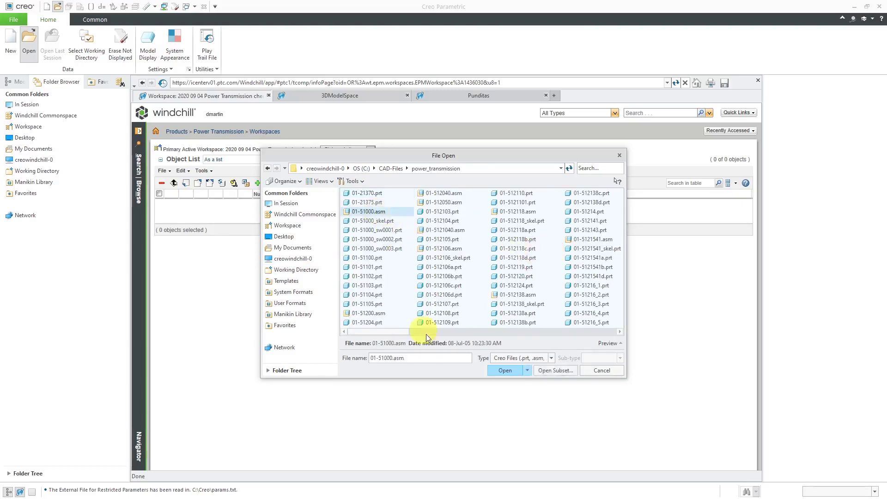
{"action": "left_click", "coordinate": [503, 371]}
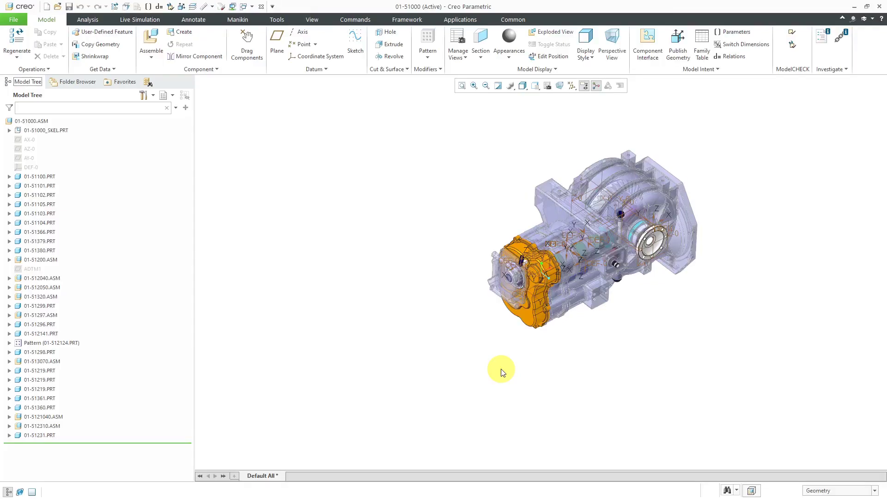
Turn off display of all datum features and zoom in on the assembly.
{"action": "left_click", "coordinate": [572, 86]}
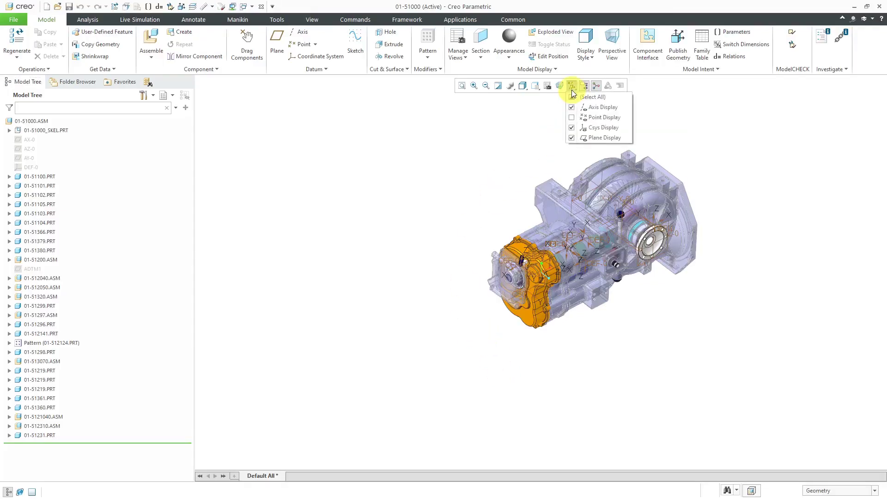
{"action": "left_click", "coordinate": [573, 97]}
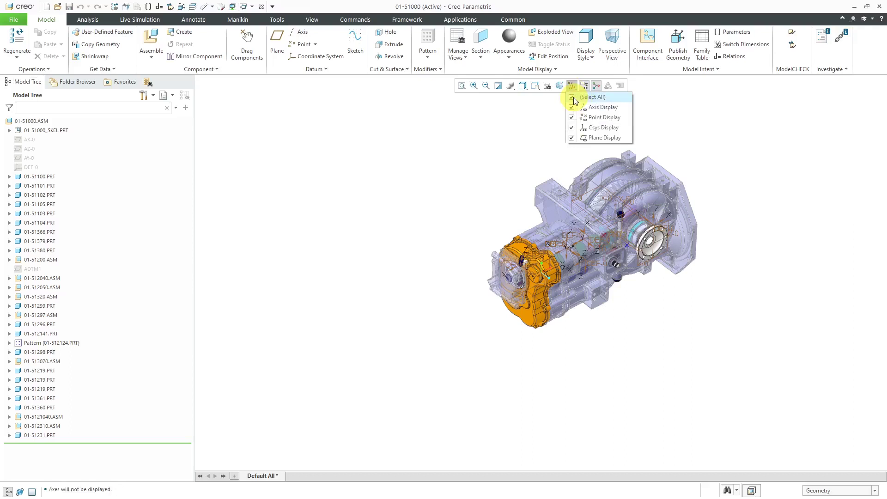
{"action": "scroll", "coordinate": [608, 199], "scroll_direction": "down", "scroll_amount": 1}
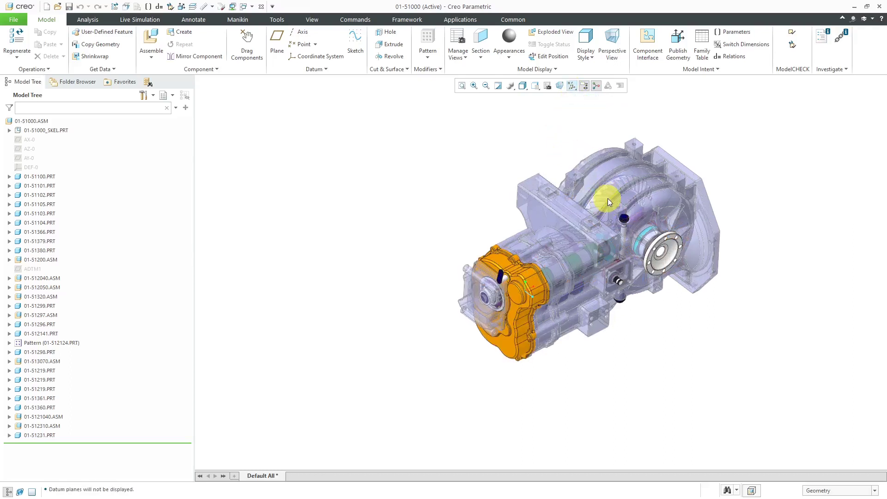
{"action": "scroll", "coordinate": [608, 199], "scroll_direction": "down", "scroll_amount": 1}
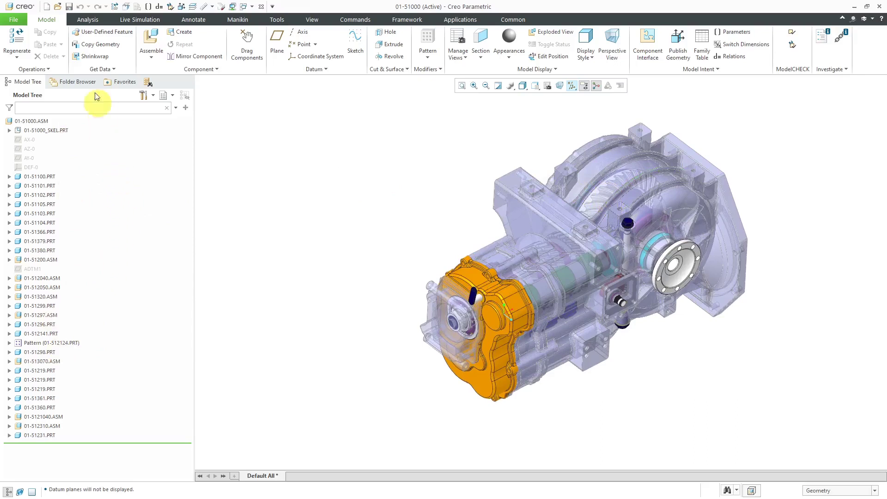
Save the 01-51000 assembly and show the common folders list.
{"action": "left_click", "coordinate": [85, 33]}
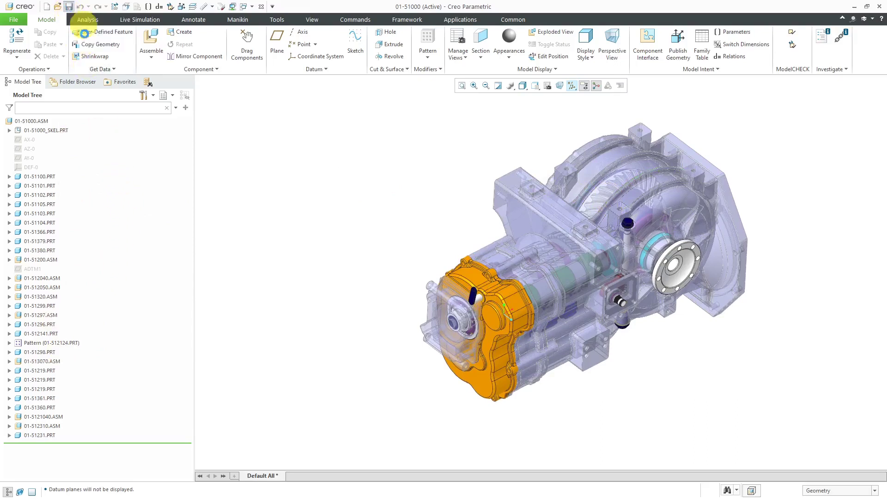
{"action": "left_click", "coordinate": [201, 143]}
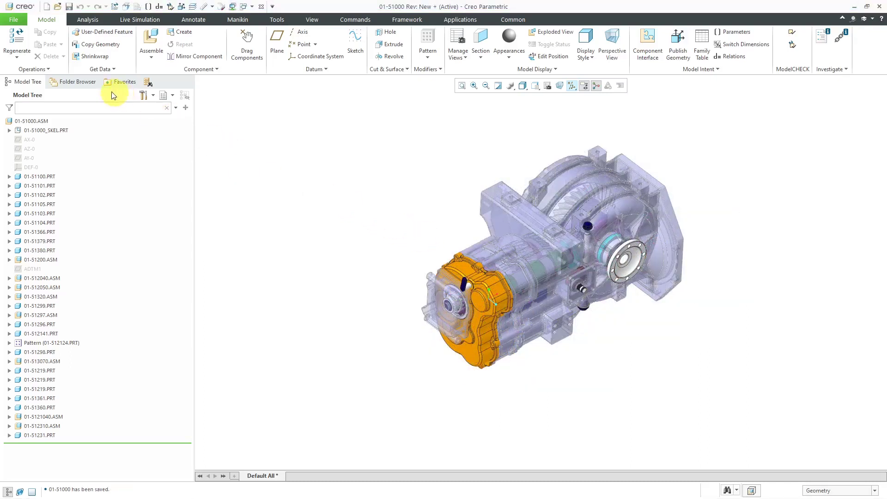
{"action": "left_click", "coordinate": [78, 84]}
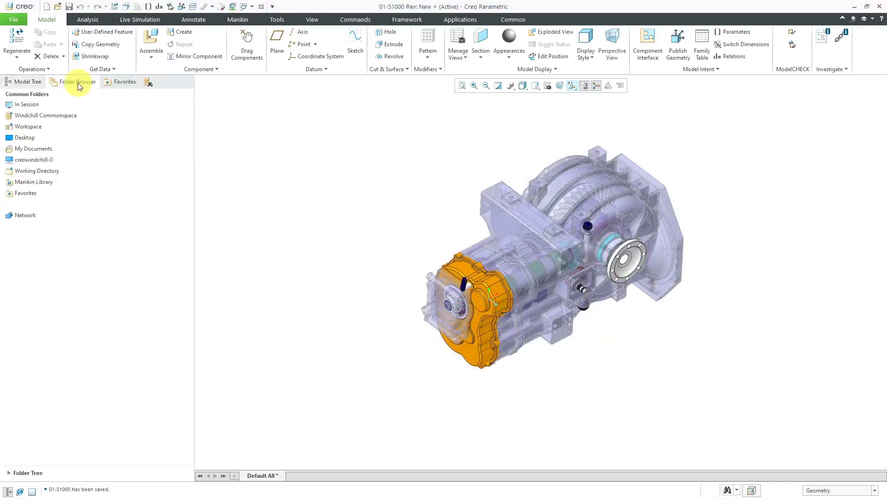
Show the Windchill workspace and scroll through its 176 power transmission objects.
{"action": "left_click", "coordinate": [49, 128]}
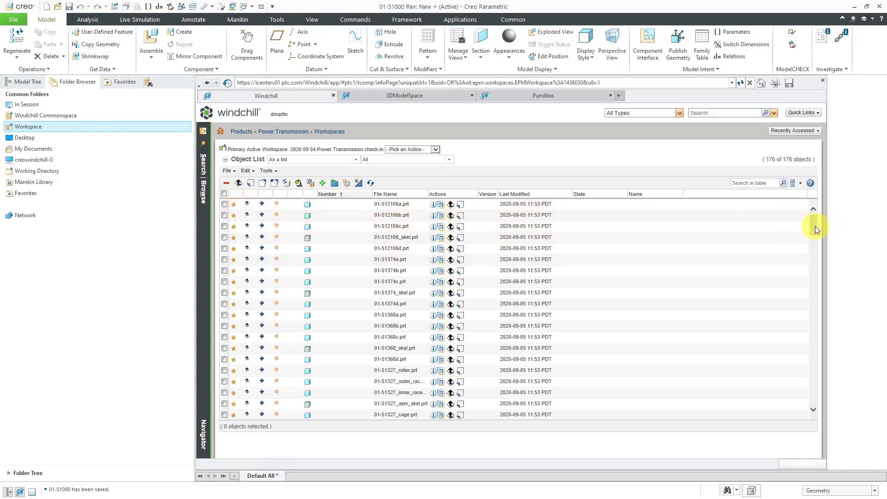
{"action": "left_click_drag", "start_coordinate": [811, 233], "coordinate": [800, 300]}
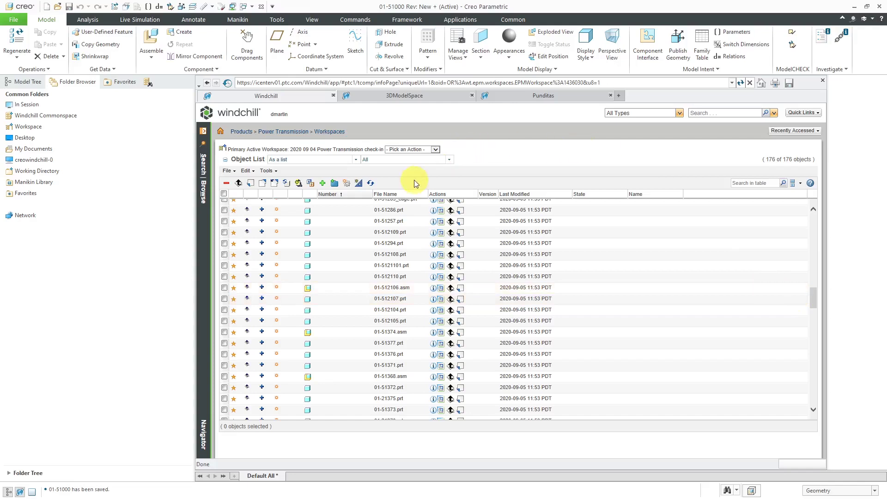
{"action": "left_click", "coordinate": [224, 194]}
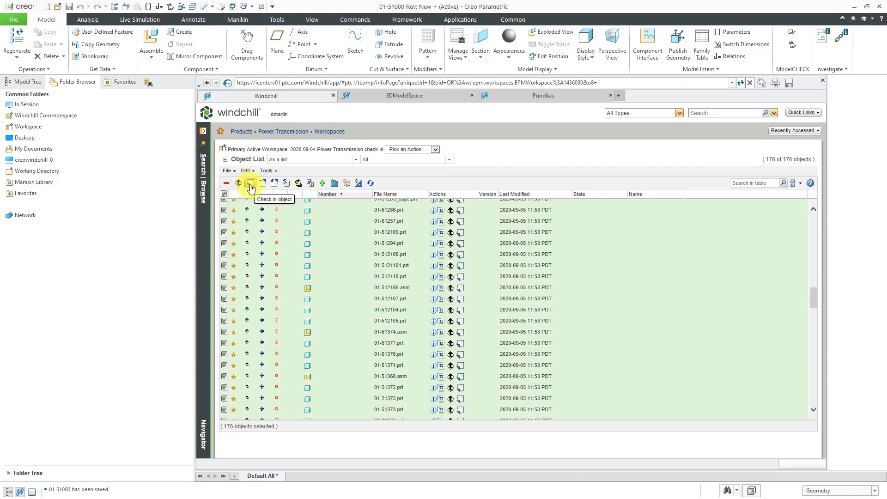
{"action": "left_click", "coordinate": [233, 173]}
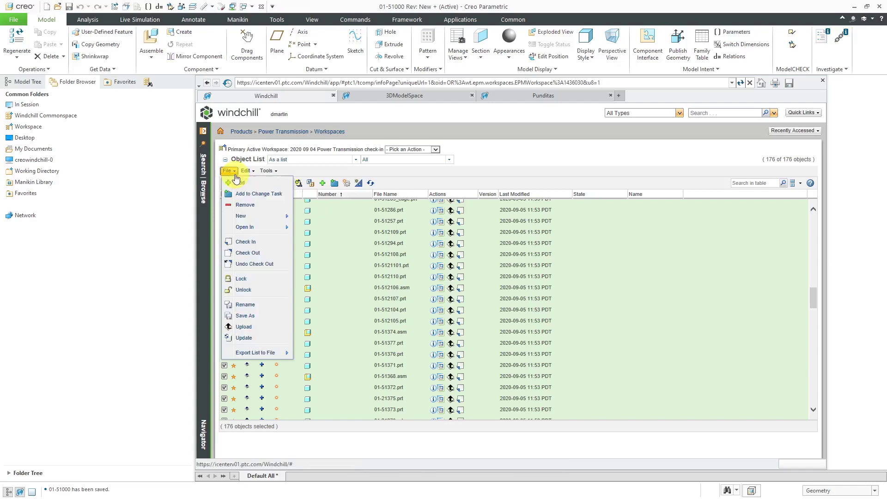
{"action": "left_click", "coordinate": [428, 173]}
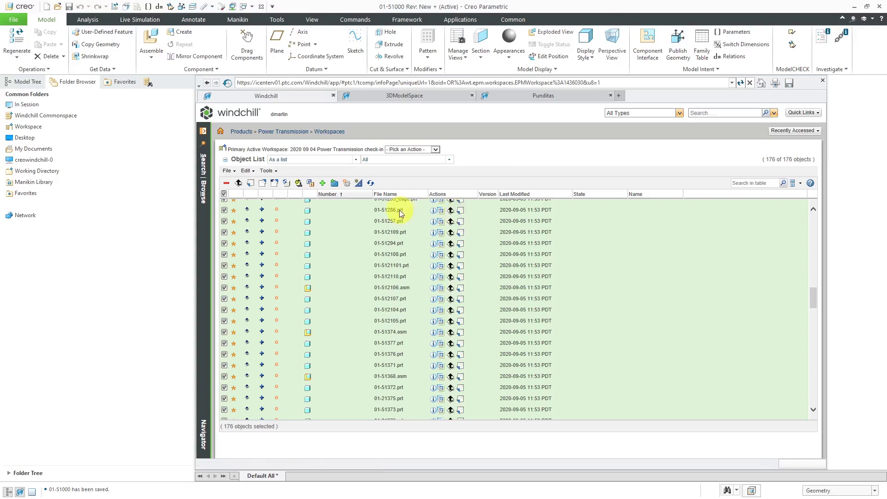
Start a workspace check-in, widen the Location column, and select all 176 objects.
{"action": "left_click", "coordinate": [251, 184]}
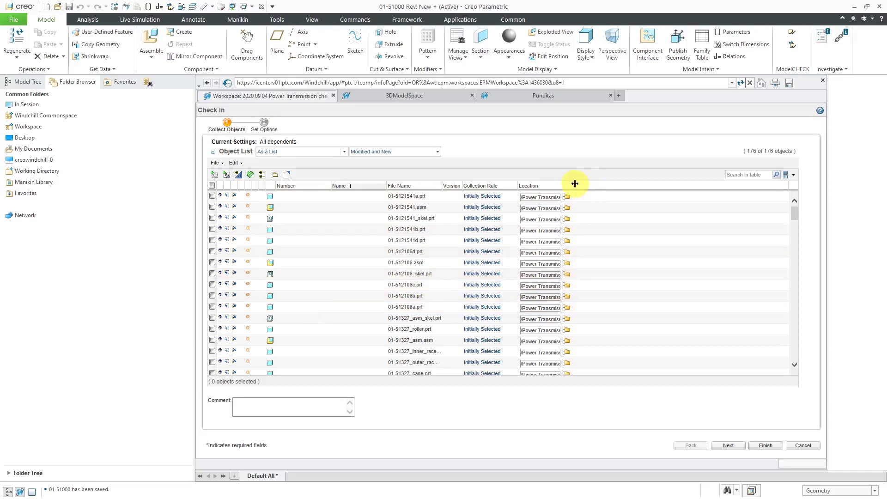
{"action": "left_click_drag", "start_coordinate": [576, 183], "coordinate": [624, 185]}
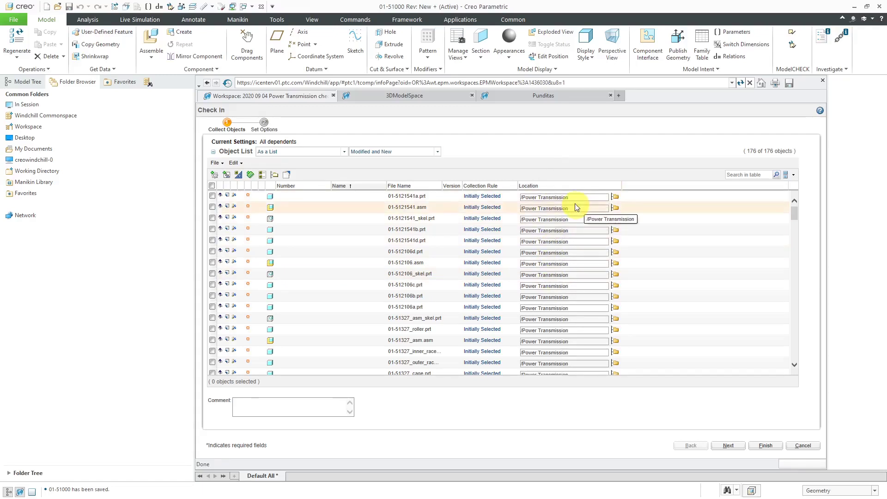
{"action": "left_click", "coordinate": [212, 186]}
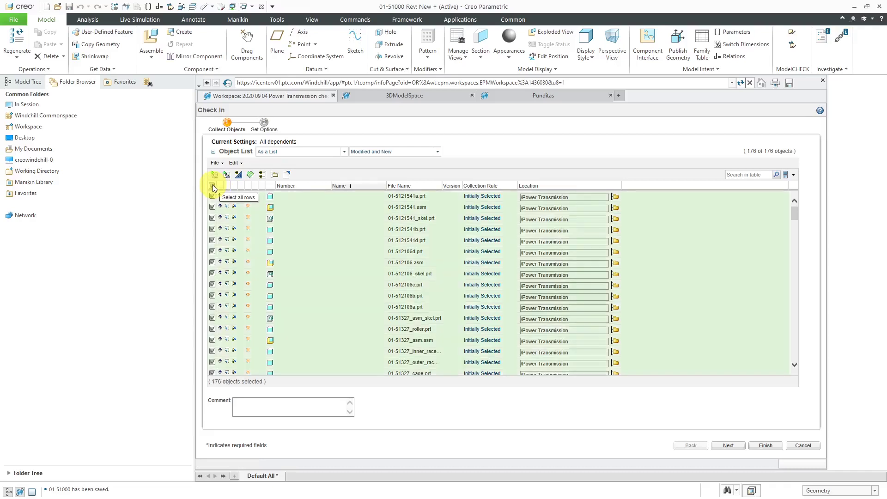
Set all 176 objects' check-in location to /Power Transmission/Engineering.
{"action": "left_click", "coordinate": [274, 178]}
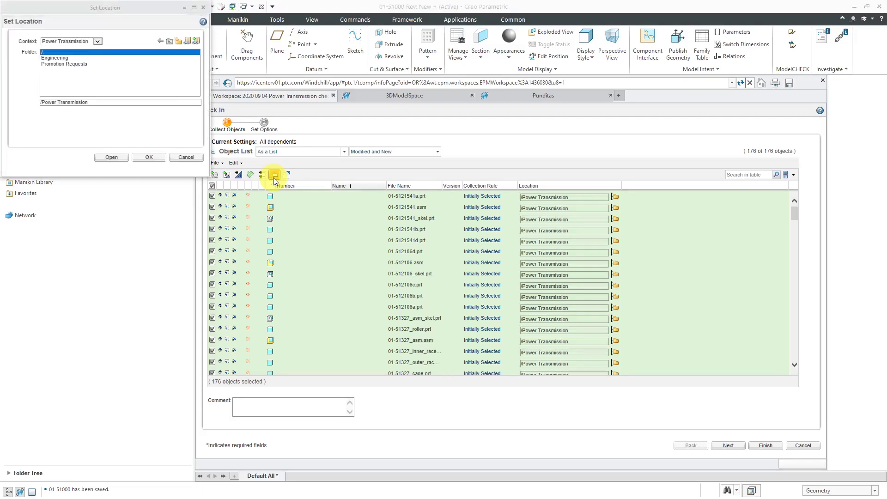
{"action": "left_click", "coordinate": [57, 58]}
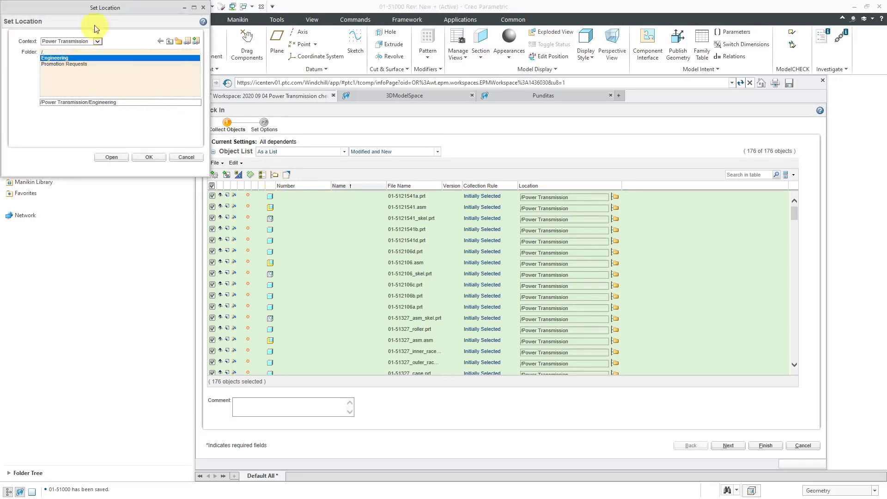
{"action": "left_click_drag", "start_coordinate": [93, 12], "coordinate": [386, 163]}
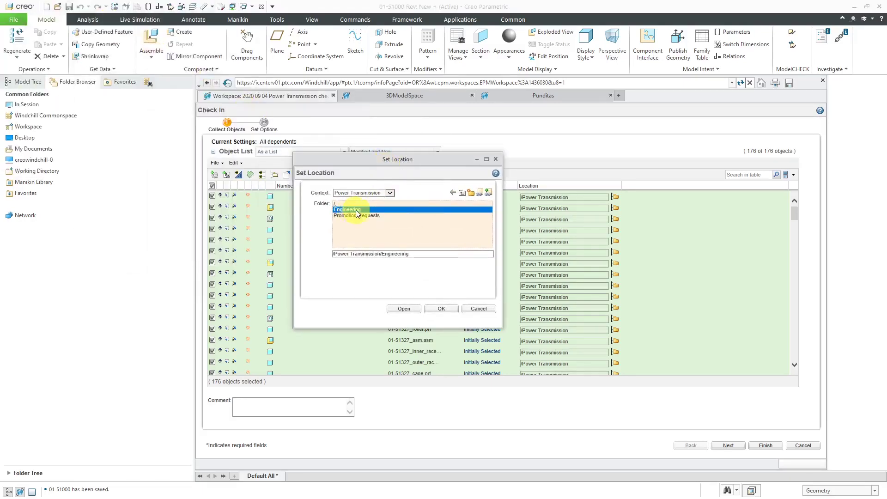
{"action": "left_click", "coordinate": [442, 313]}
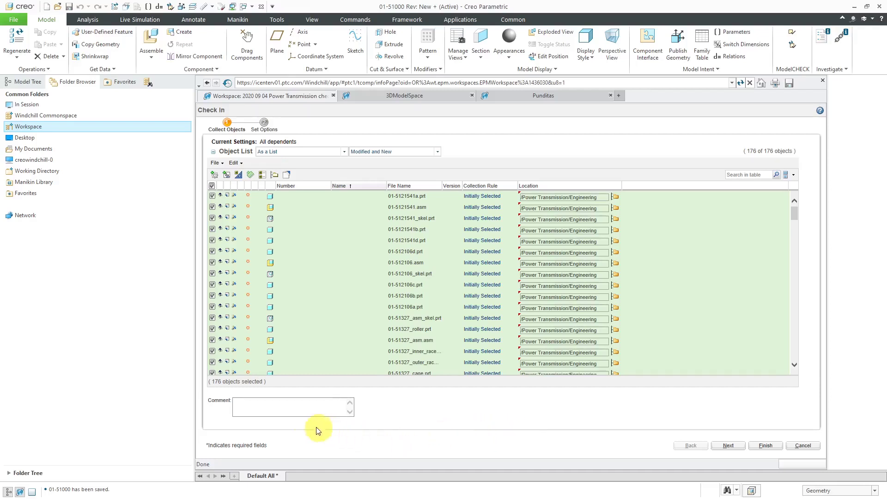
{"action": "left_click", "coordinate": [272, 405]}
{"action": "left_click", "coordinate": [272, 405]}
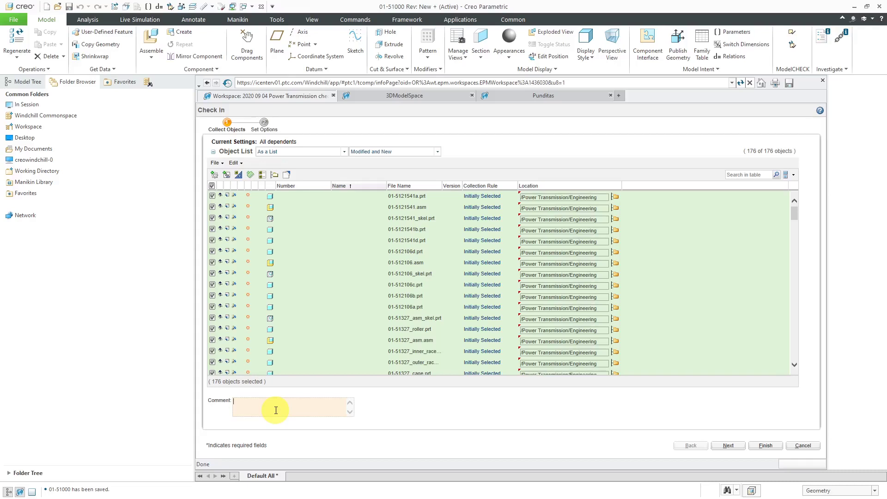
Advance the Check In wizard to its Set Options page.
{"action": "left_click", "coordinate": [726, 447]}
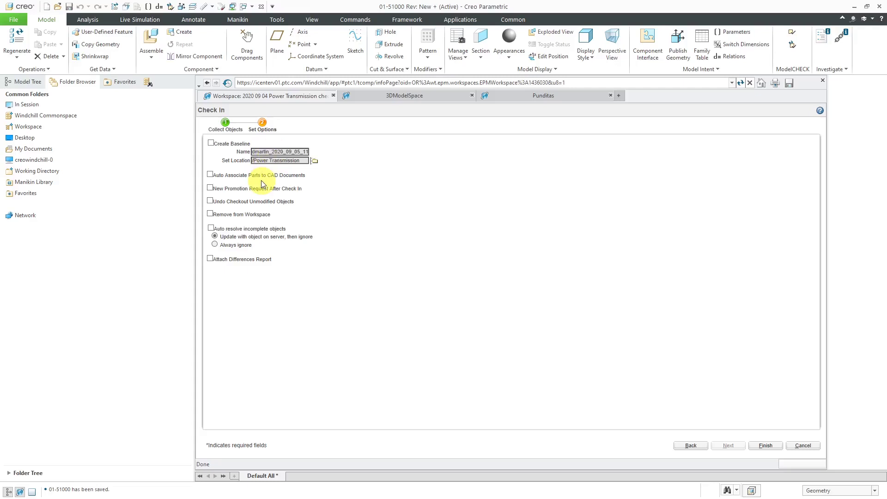
Enable Auto Associate Parts to CAD Documents, leaving baseline creation off.
{"action": "left_click", "coordinate": [210, 175]}
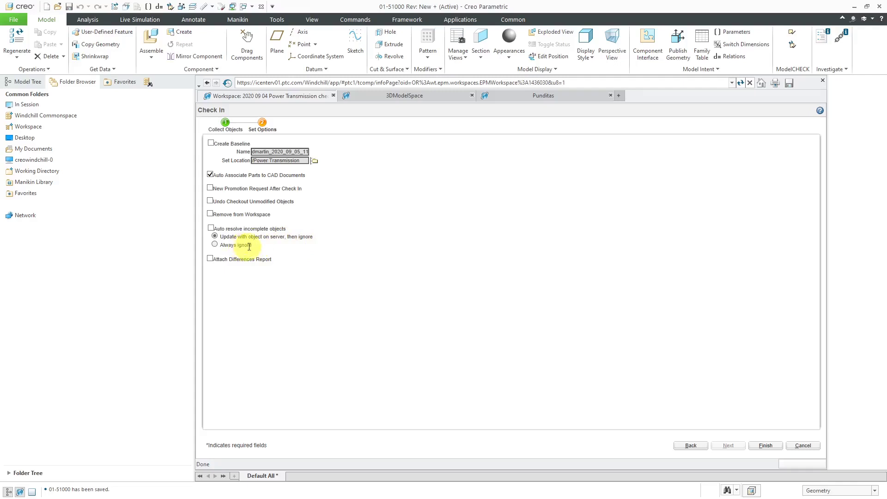
Enable Auto resolve incomplete objects using Update with object on server, then ignore.
{"action": "left_click", "coordinate": [210, 228]}
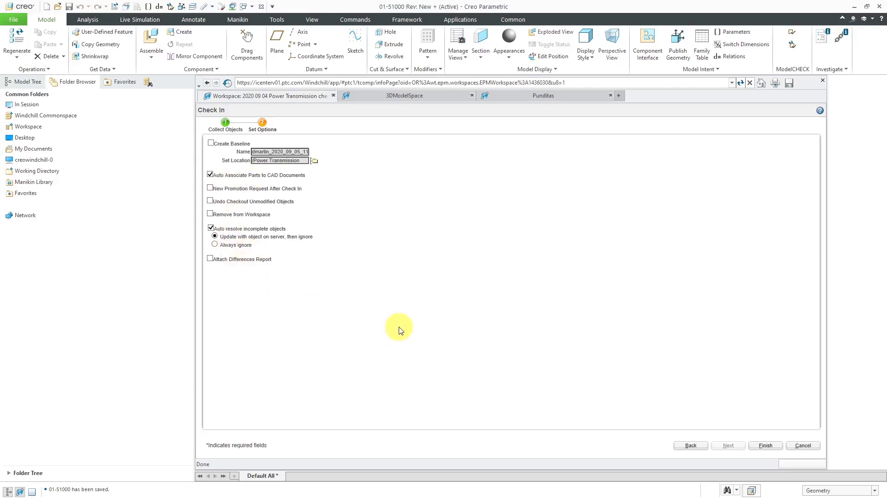
Finish the check-in and enlarge the message area to three lines.
{"action": "left_click", "coordinate": [768, 446]}
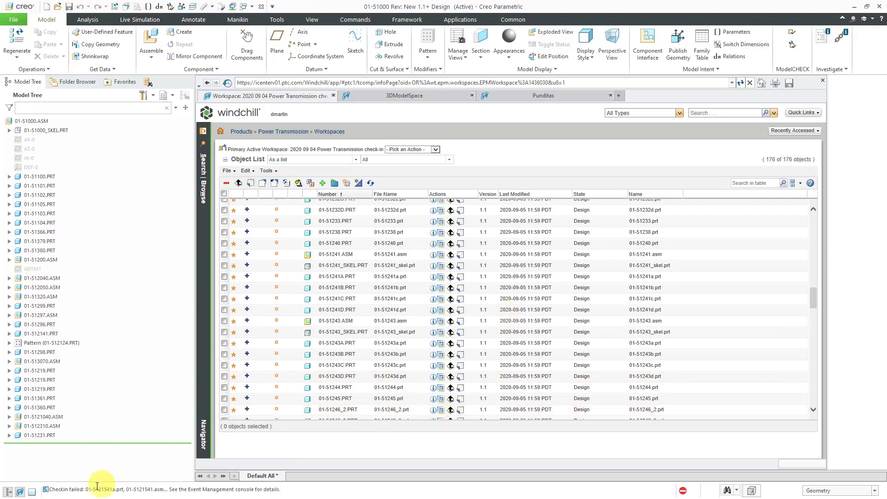
{"action": "left_click_drag", "start_coordinate": [79, 482], "coordinate": [79, 468]}
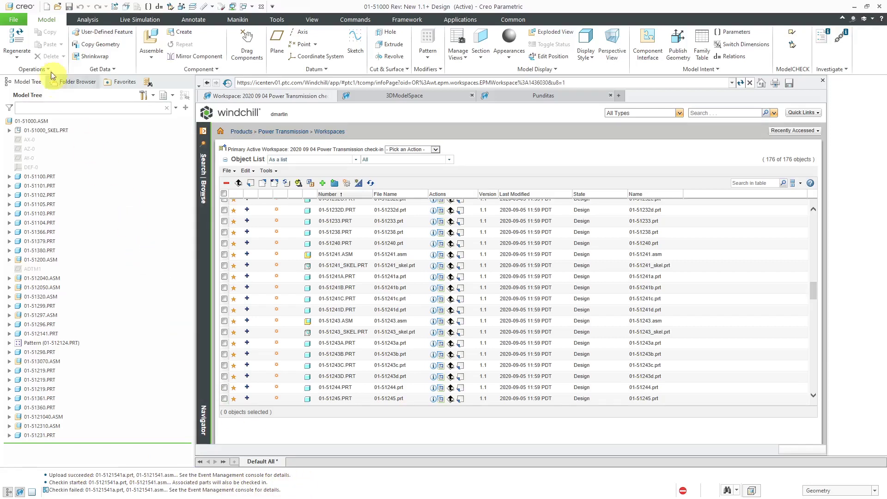
{"action": "left_click", "coordinate": [19, 21]}
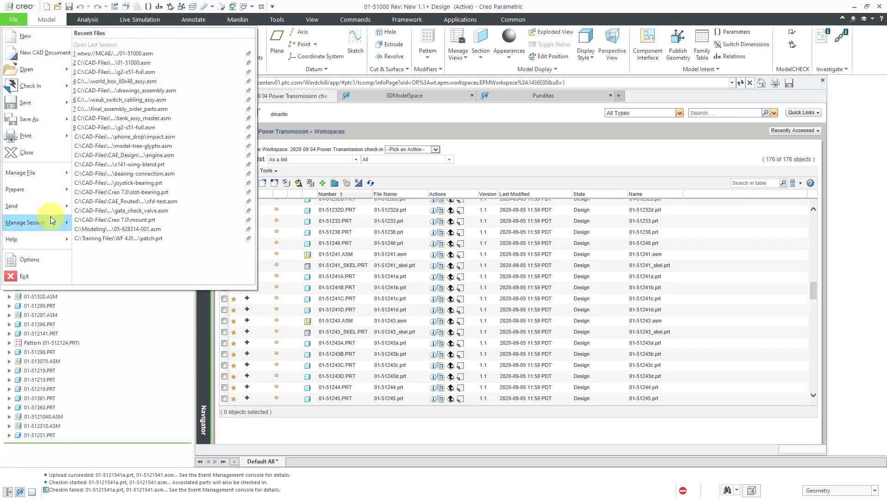
{"action": "mouse_move", "coordinate": [52, 220]}
{"action": "mouse_move", "coordinate": [132, 221]}
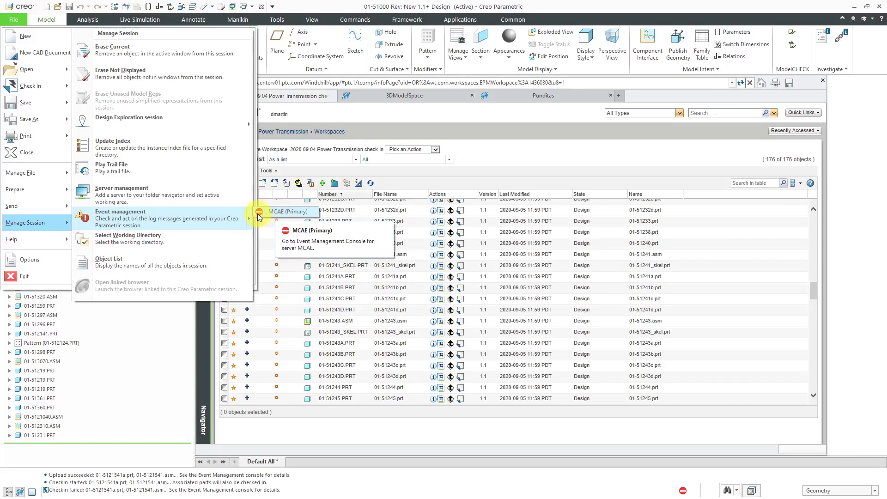
{"action": "left_click", "coordinate": [685, 493]}
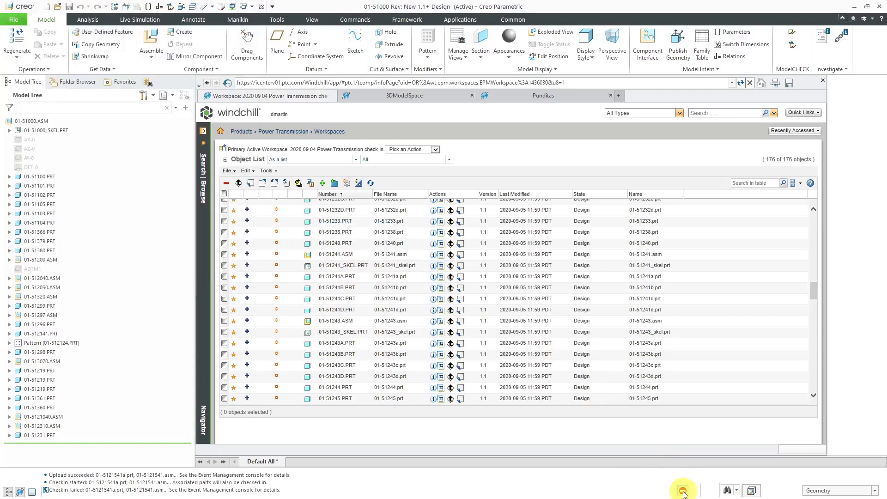
Open the event log and review the check-in conflicts for 01-51257.asm and 01-51257.prt.
{"action": "left_click", "coordinate": [684, 493]}
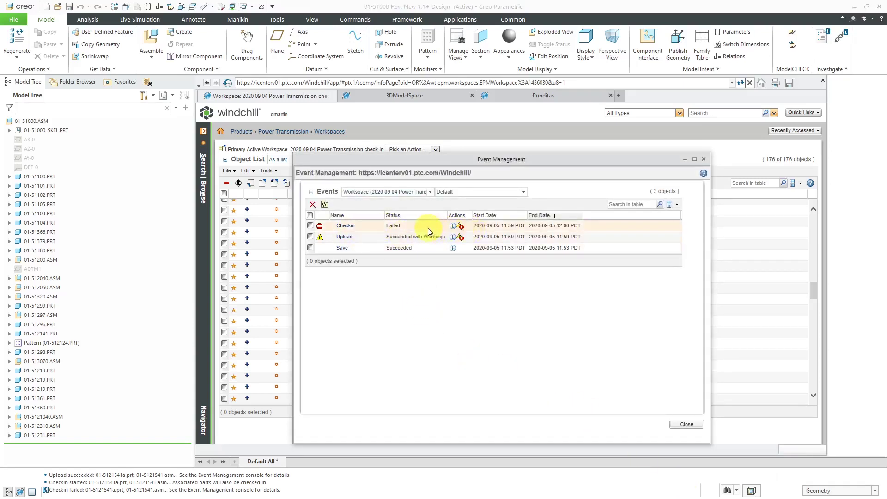
{"action": "left_click", "coordinate": [460, 228]}
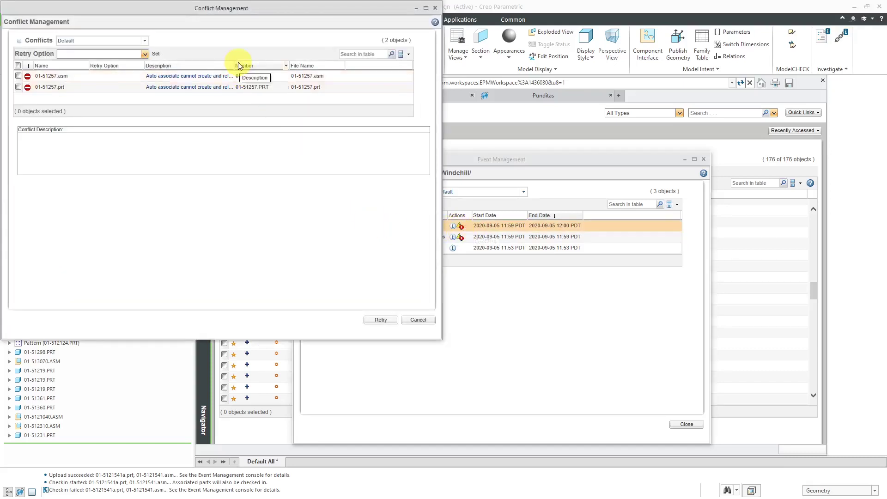
{"action": "left_click_drag", "start_coordinate": [234, 64], "coordinate": [288, 65]}
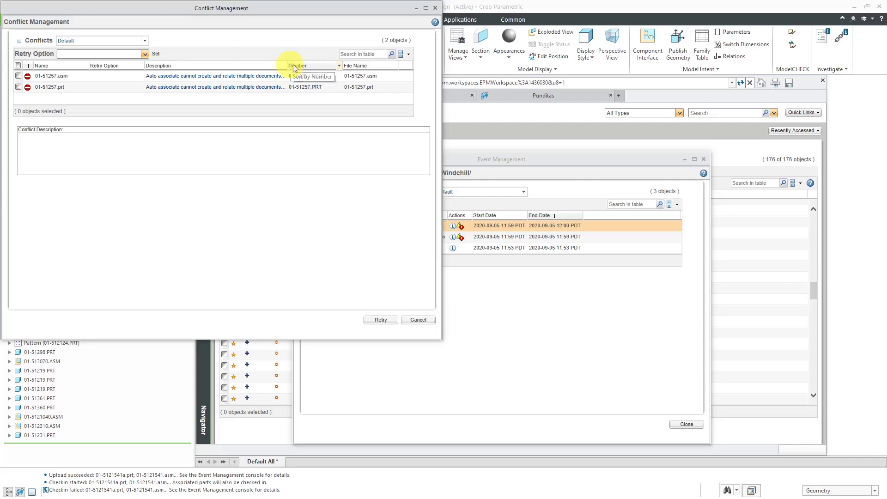
{"action": "left_click_drag", "start_coordinate": [289, 64], "coordinate": [330, 65]}
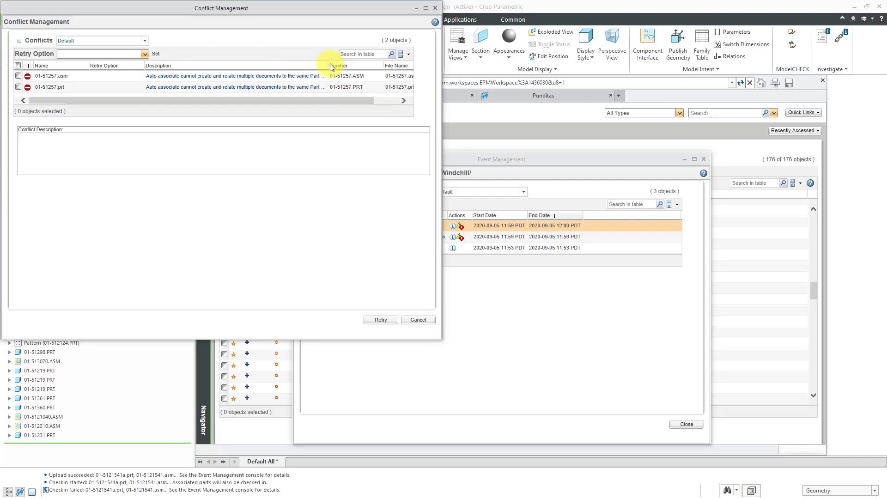
{"action": "left_click", "coordinate": [307, 80]}
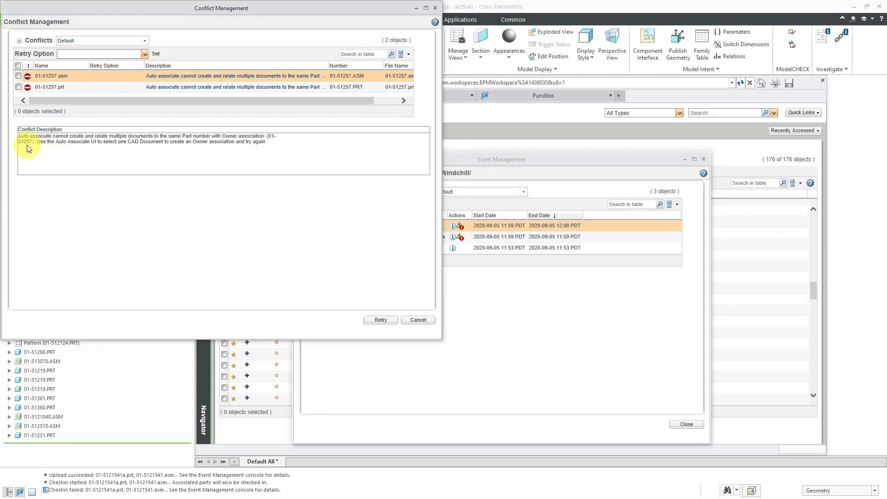
{"action": "left_click", "coordinate": [268, 90]}
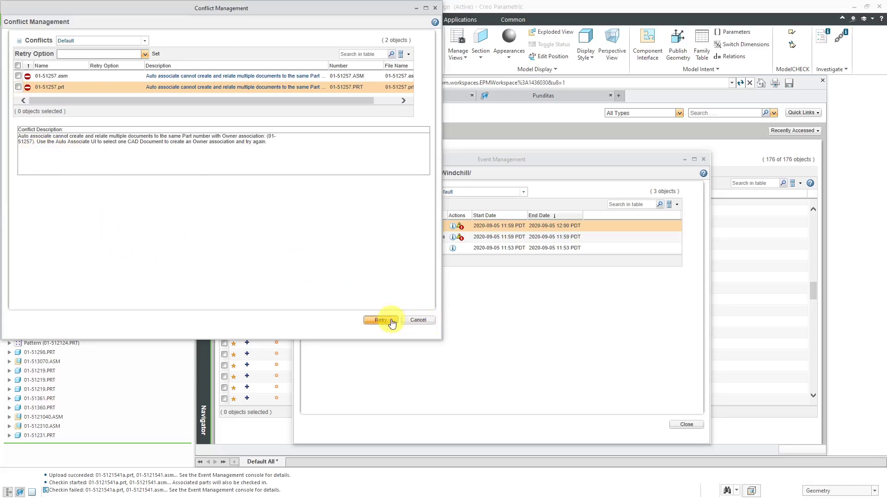
Retry the conflicts, close the event log, filter the model tree by 51257, and show Common Folders.
{"action": "left_click", "coordinate": [411, 320]}
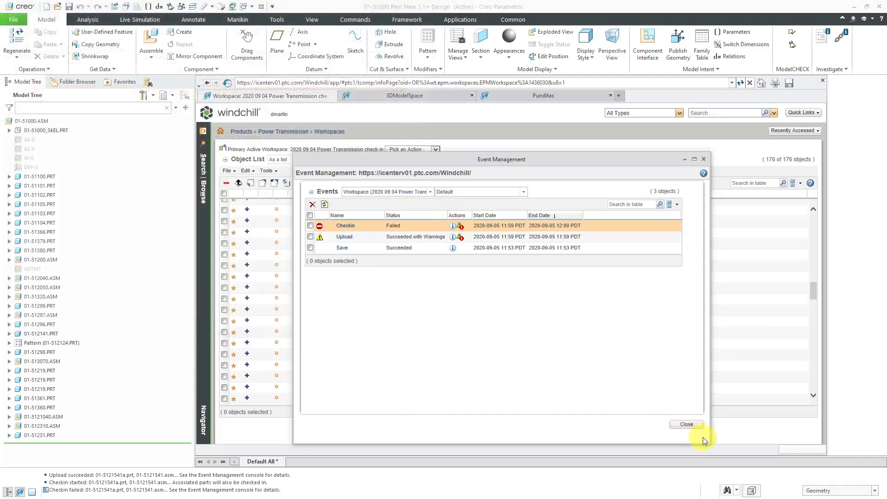
{"action": "left_click", "coordinate": [687, 424]}
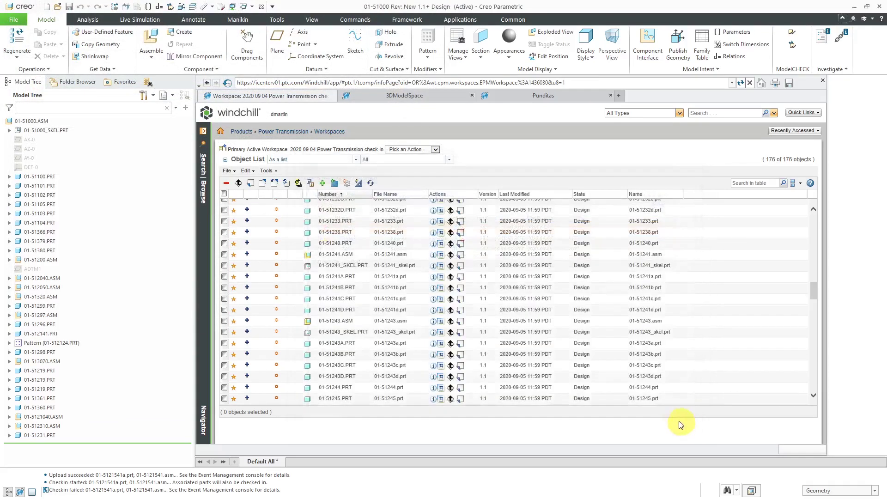
{"action": "left_click", "coordinate": [74, 107]}
{"action": "type", "text": "51257"}
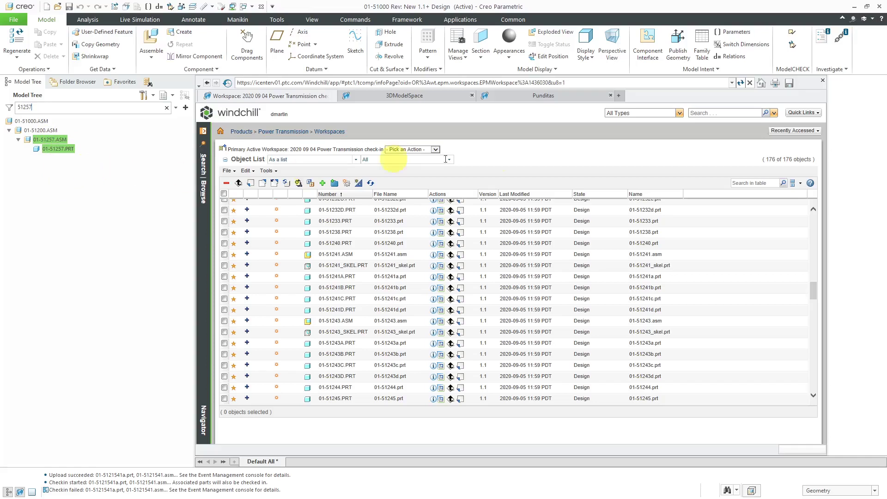
{"action": "left_click", "coordinate": [822, 82]}
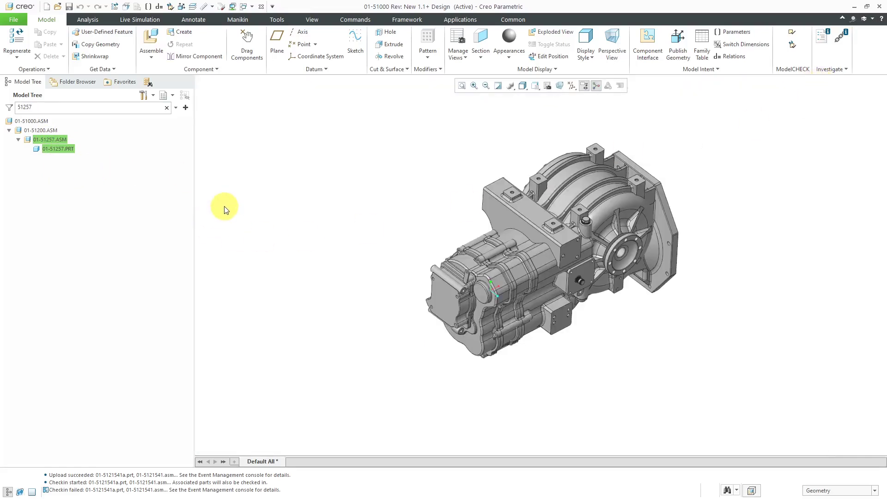
{"action": "left_click", "coordinate": [76, 85]}
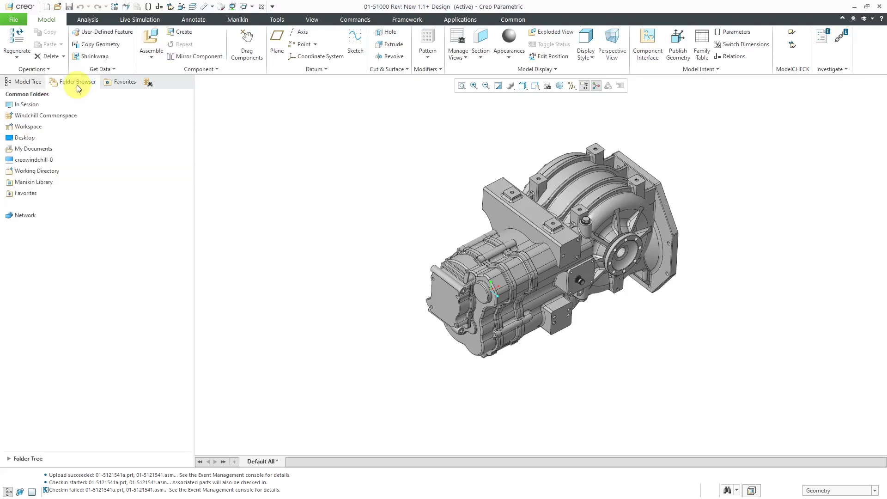
Filter the Windchill workspace table by 51257 and select the 01-51257.PRT part.
{"action": "left_click", "coordinate": [41, 132]}
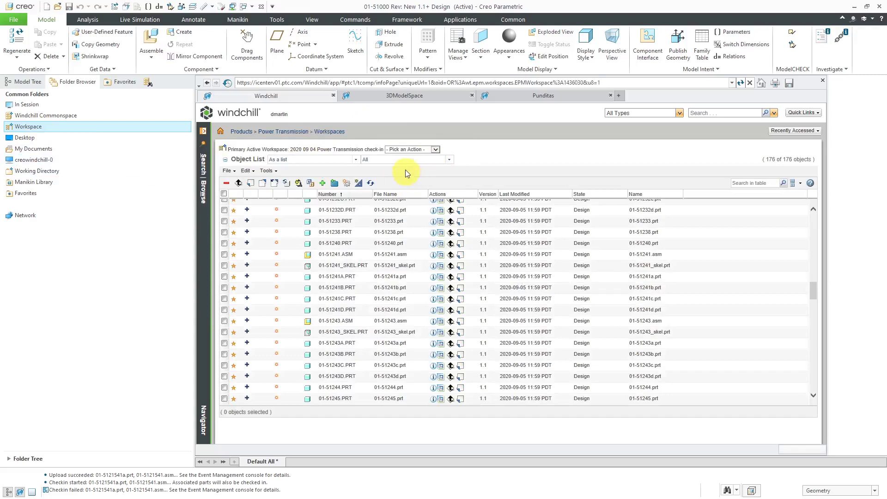
{"action": "left_click", "coordinate": [760, 182]}
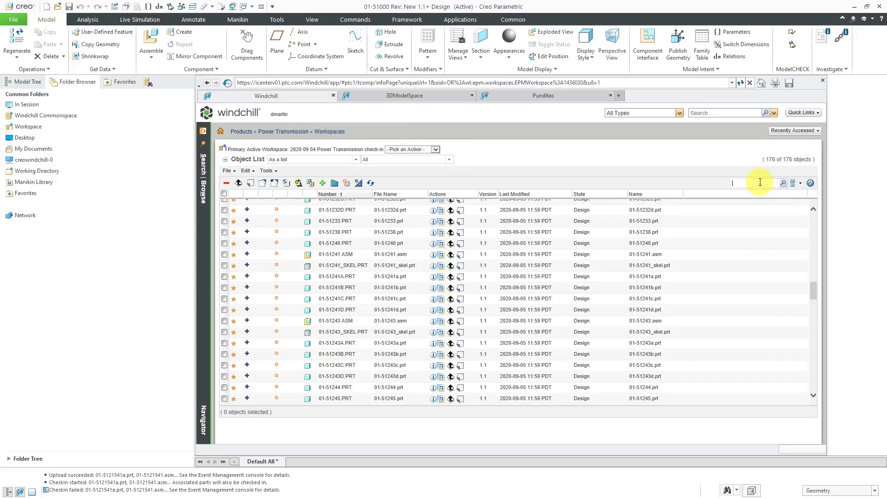
{"action": "type", "text": "51257"}
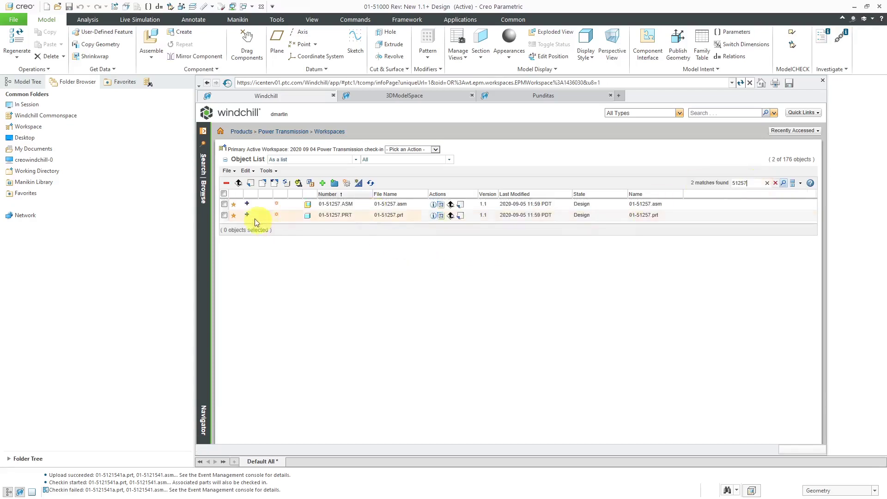
{"action": "left_click", "coordinate": [225, 215]}
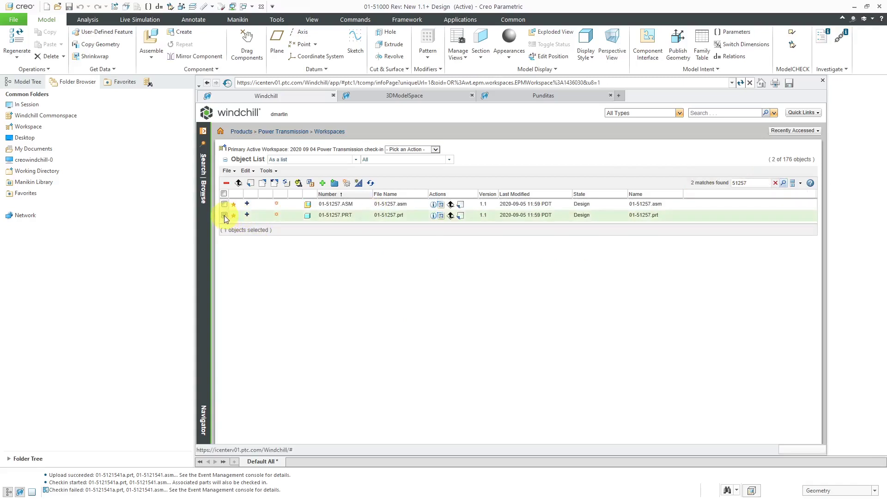
{"action": "left_click", "coordinate": [227, 171]}
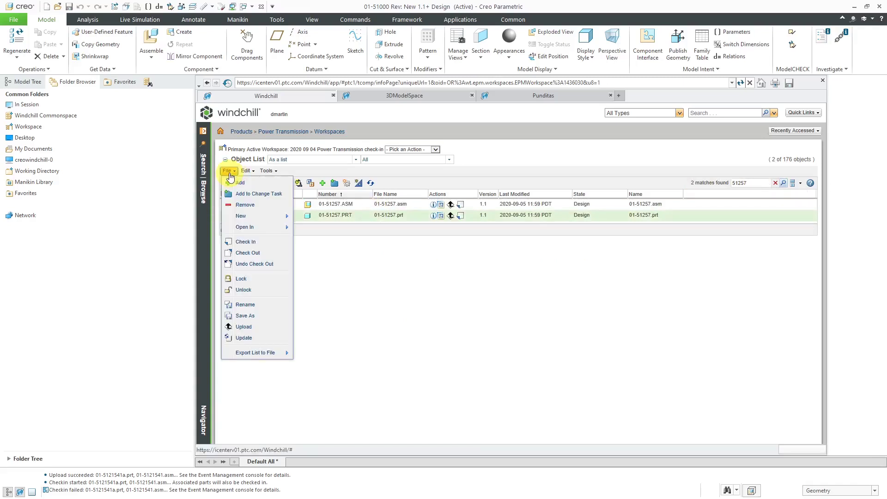
{"action": "left_click", "coordinate": [247, 305]}
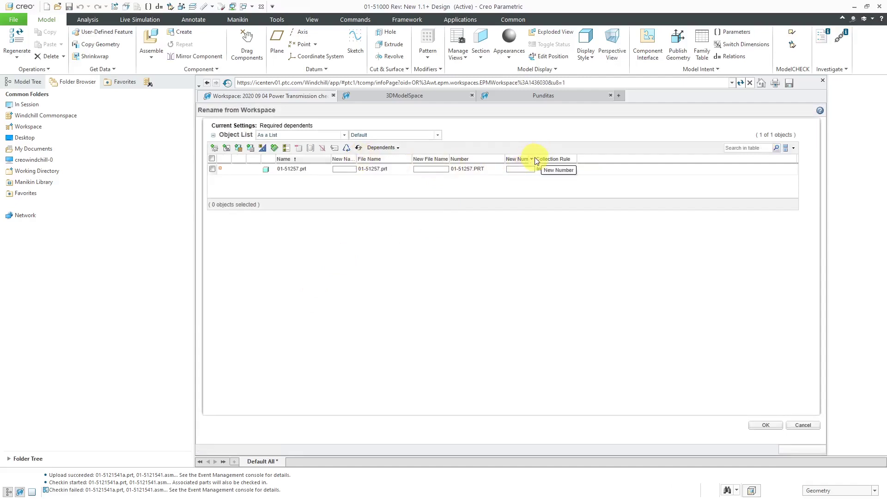
{"action": "left_click_drag", "start_coordinate": [535, 158], "coordinate": [561, 159]}
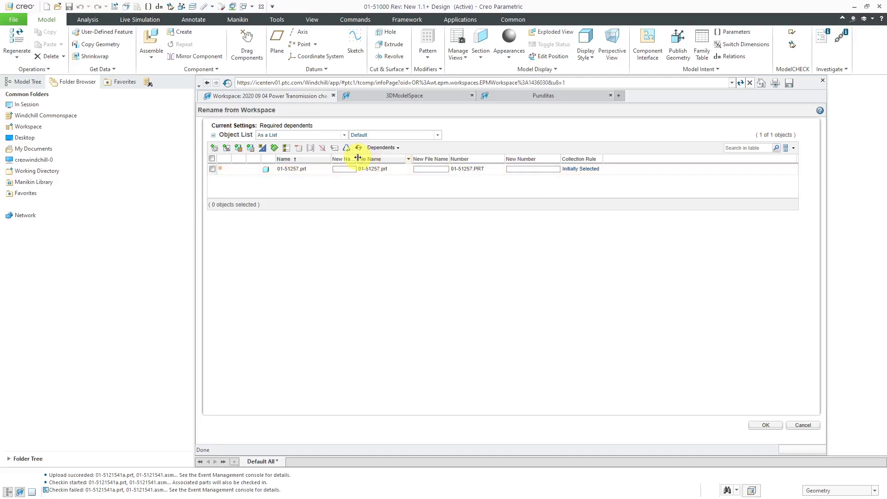
{"action": "left_click_drag", "start_coordinate": [358, 158], "coordinate": [372, 158]}
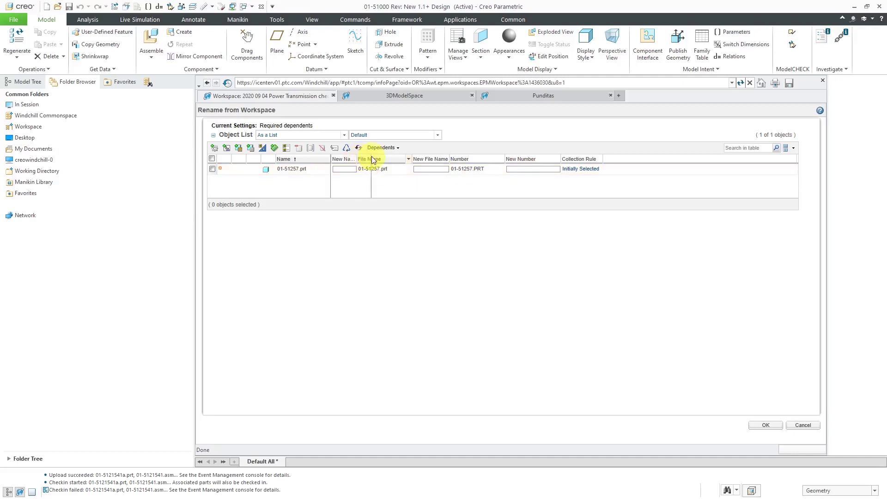
{"action": "left_click", "coordinate": [526, 168]}
{"action": "type", "text": "01-51"}
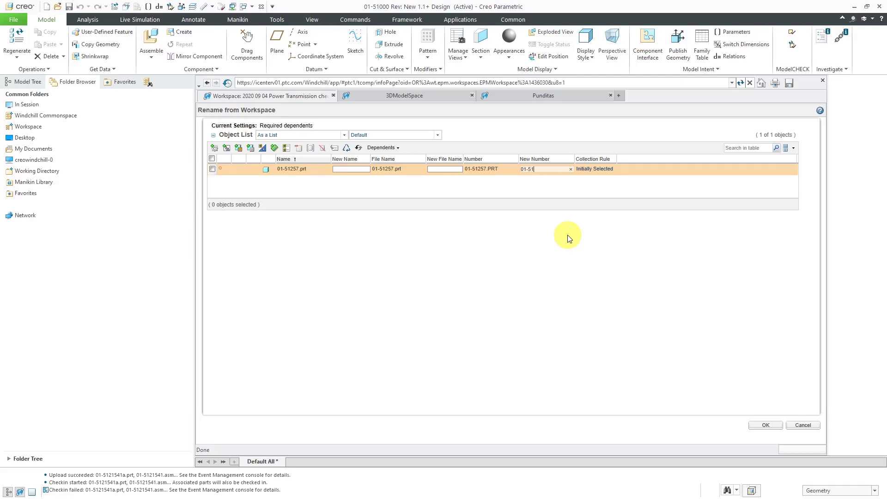
{"action": "type", "text": "257-001"}
{"action": "key", "text": "ctrl+a"}
{"action": "key", "text": "ctrl+c"}
{"action": "left_click", "coordinate": [446, 169]}
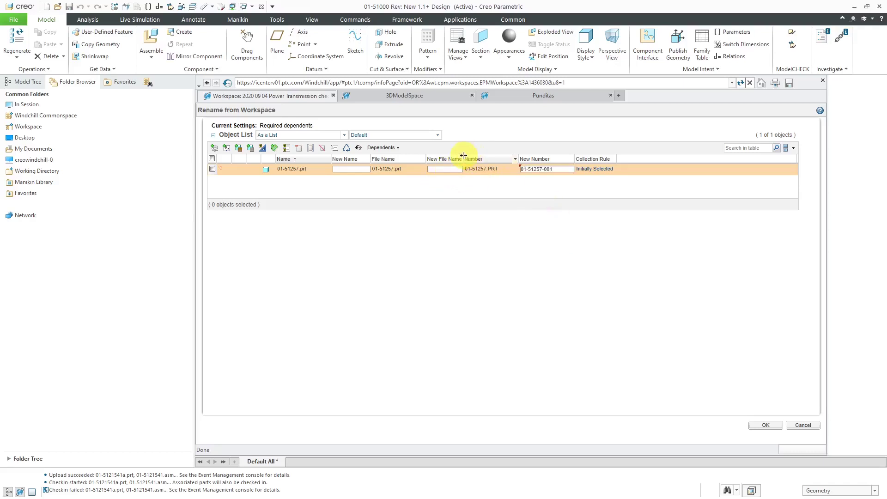
{"action": "left_click_drag", "start_coordinate": [463, 158], "coordinate": [495, 159]}
{"action": "left_click", "coordinate": [471, 171]}
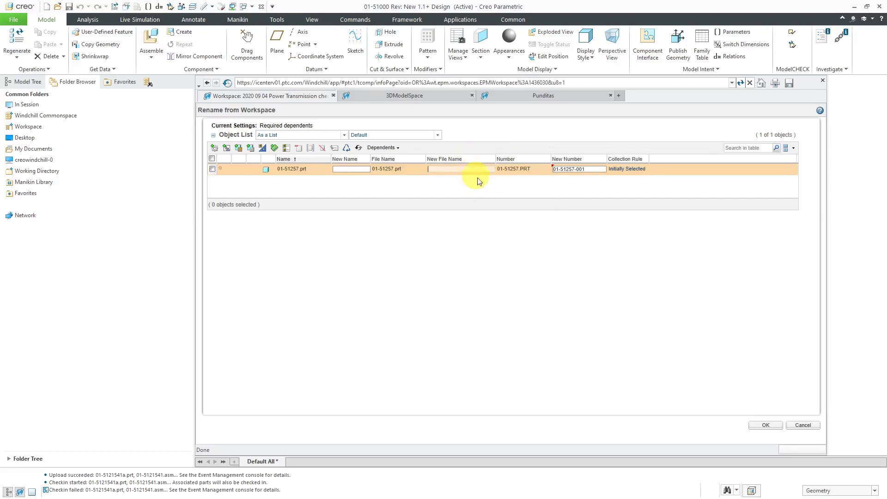
{"action": "key", "text": "ctrl+v"}
{"action": "type", "text": ".pr"}
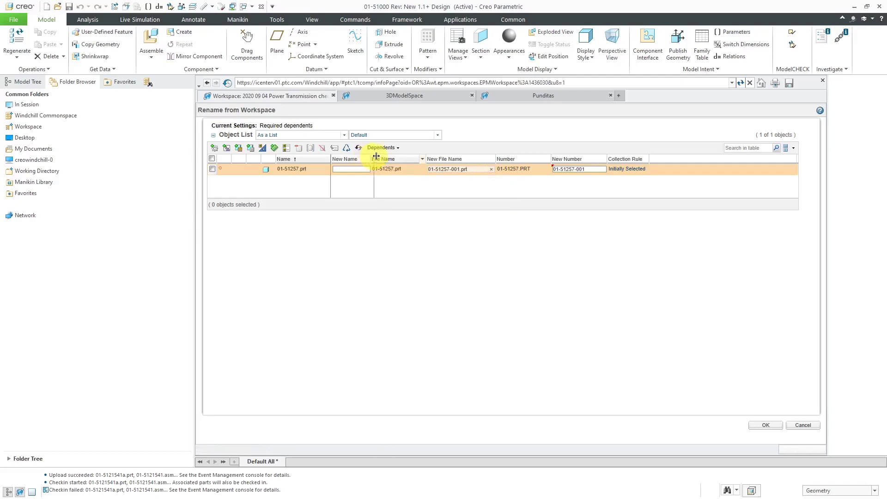
{"action": "left_click_drag", "start_coordinate": [372, 156], "coordinate": [388, 156]}
{"action": "left_click", "coordinate": [343, 170]}
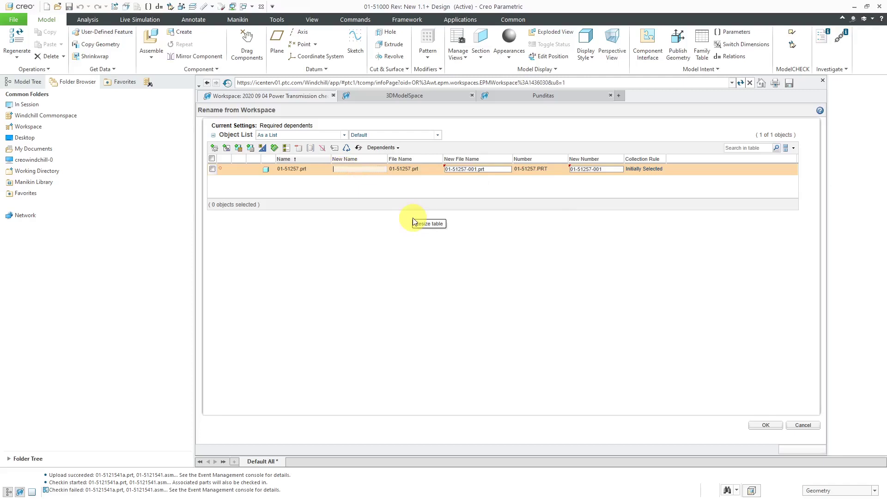
{"action": "key", "text": "ctrl+v"}
{"action": "left_click", "coordinate": [766, 425]}
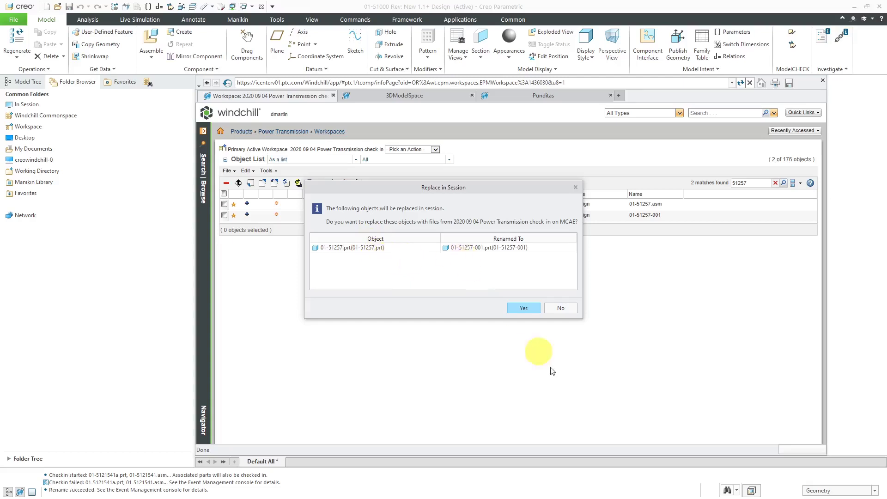
Confirm Replace in Session to swap 01-51257.prt for 01-51257-001.prt.
{"action": "left_click", "coordinate": [530, 308]}
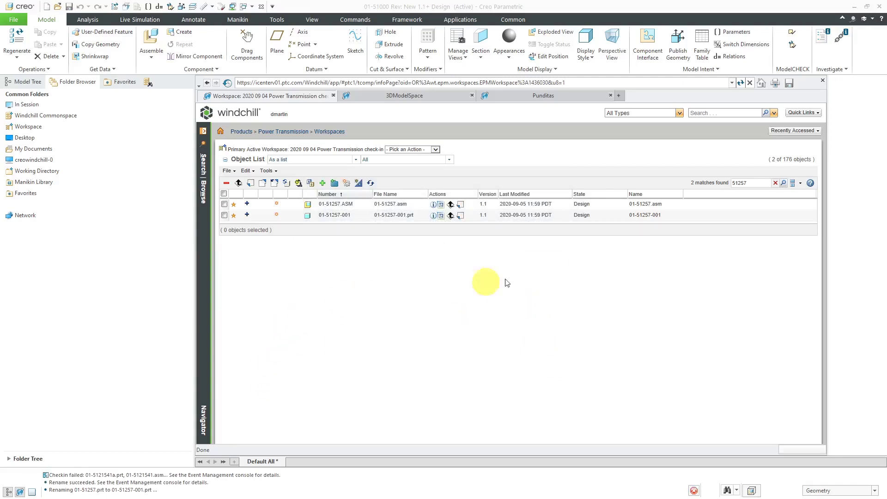
Clear the filters, select all 176 objects, and check them in with Auto resolve incomplete objects on.
{"action": "left_click", "coordinate": [776, 185]}
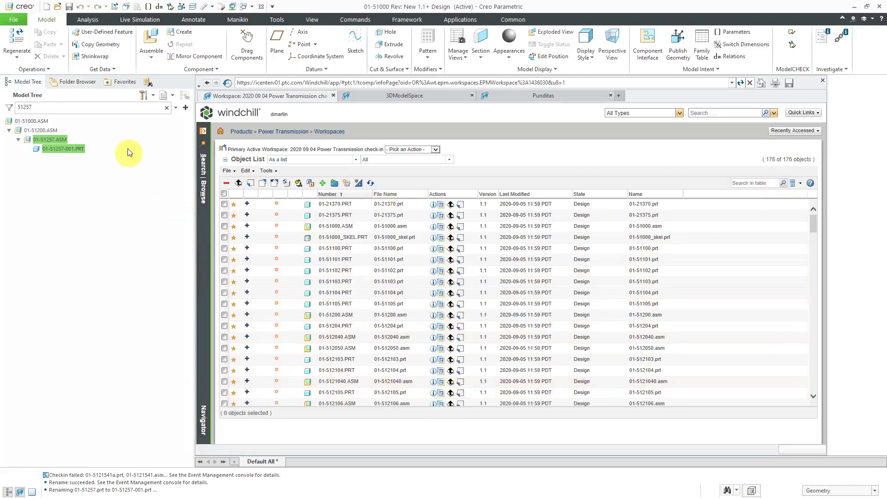
{"action": "left_click", "coordinate": [167, 108]}
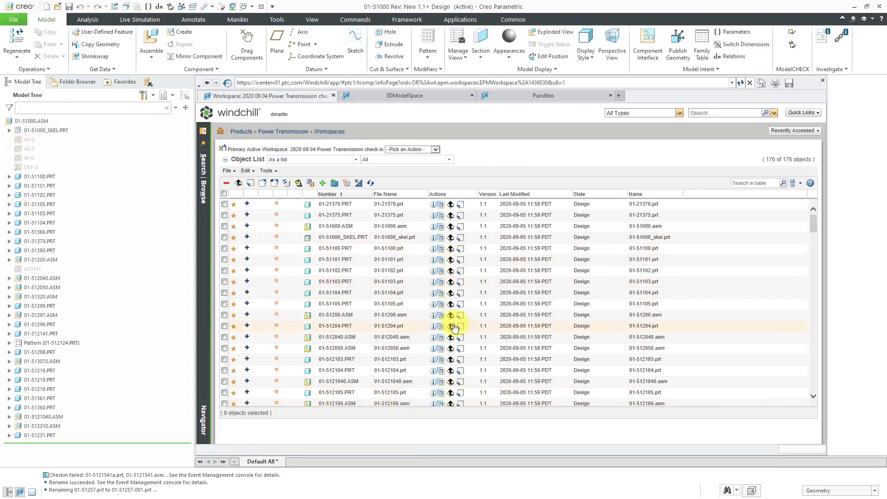
{"action": "left_click", "coordinate": [224, 195]}
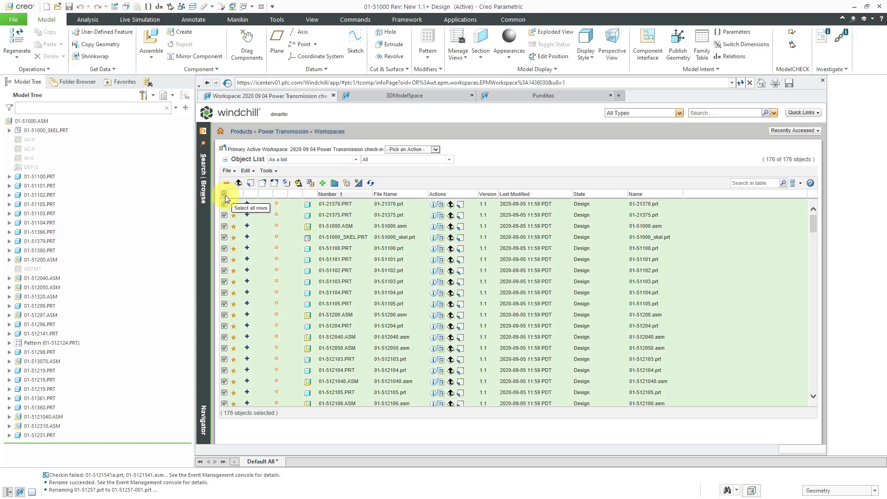
{"action": "left_click", "coordinate": [250, 184]}
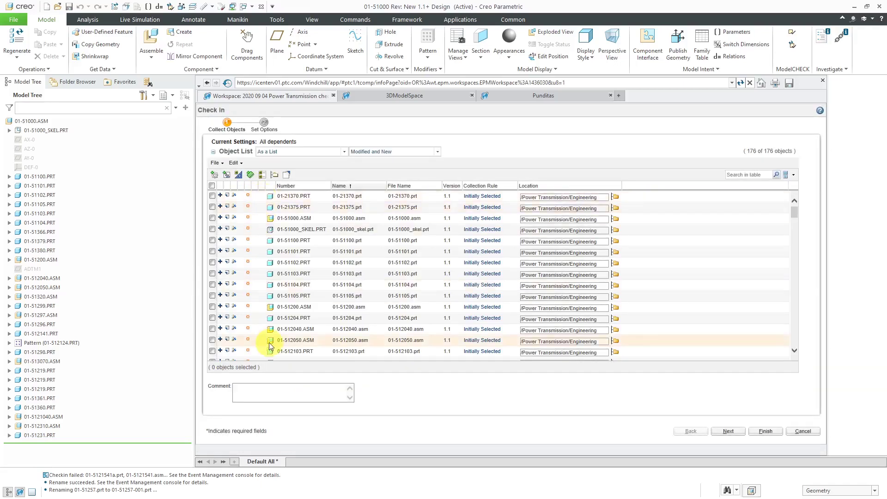
{"action": "left_click", "coordinate": [728, 431]}
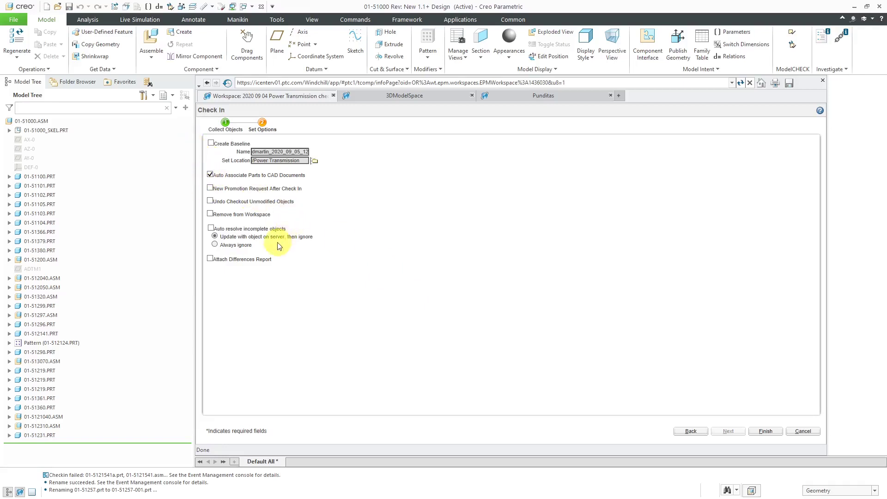
{"action": "left_click", "coordinate": [210, 228]}
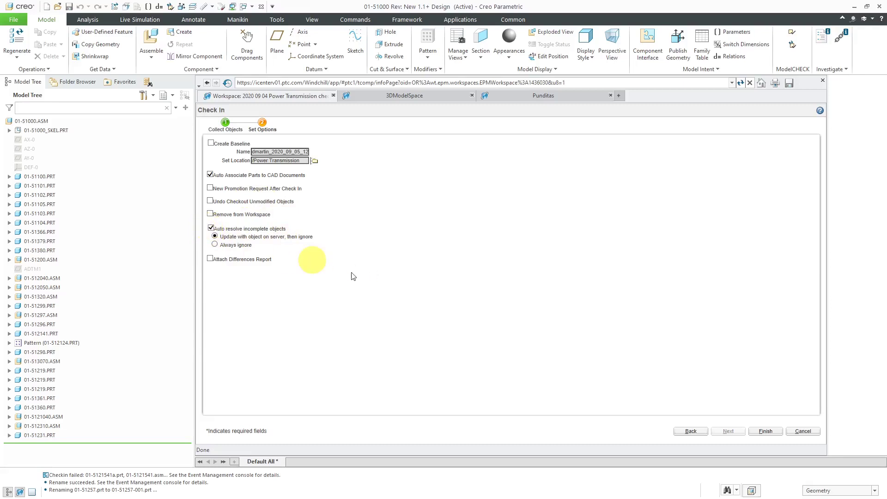
{"action": "left_click", "coordinate": [766, 431]}
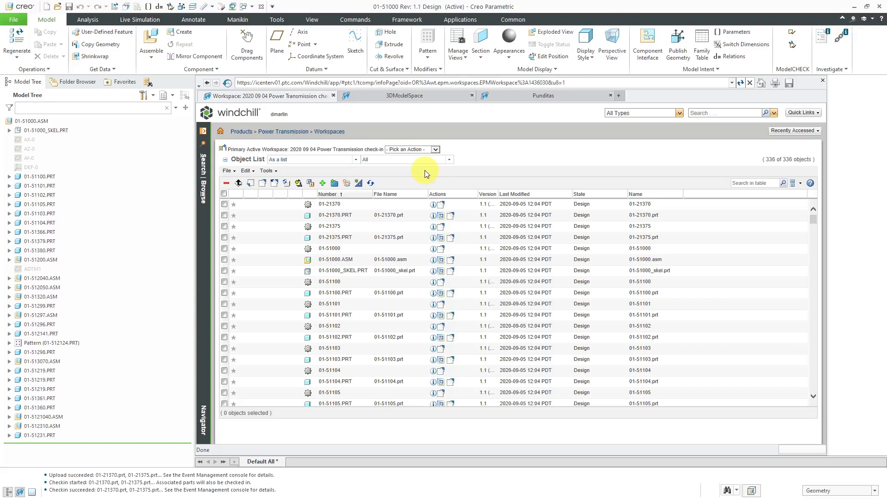
After the check-in finishes, go to the Power Transmission product page.
{"action": "left_click", "coordinate": [284, 132]}
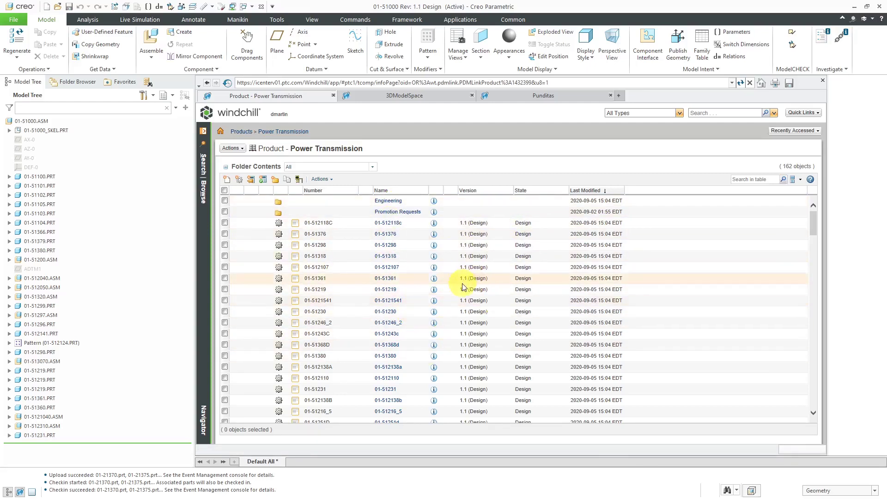
{"action": "scroll", "coordinate": [462, 285], "scroll_direction": "down", "scroll_amount": 5}
{"action": "scroll", "coordinate": [464, 288], "scroll_direction": "down", "scroll_amount": 10}
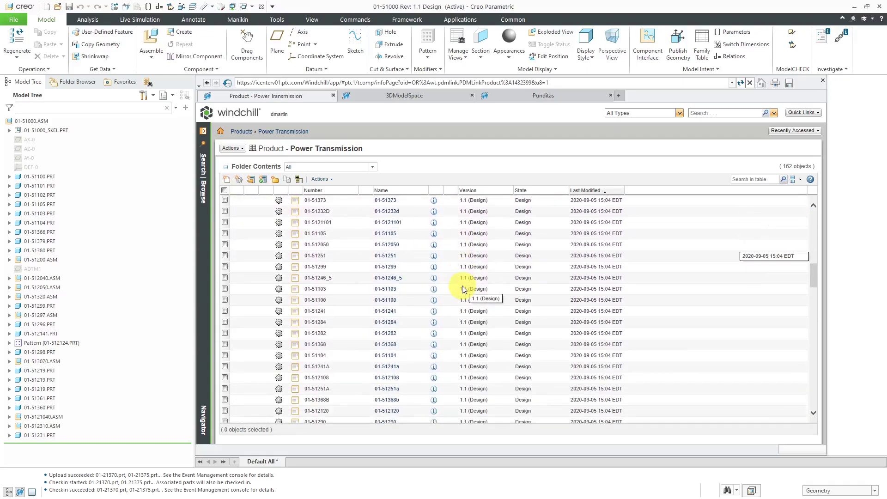
{"action": "scroll", "coordinate": [463, 291], "scroll_direction": "up", "scroll_amount": 5}
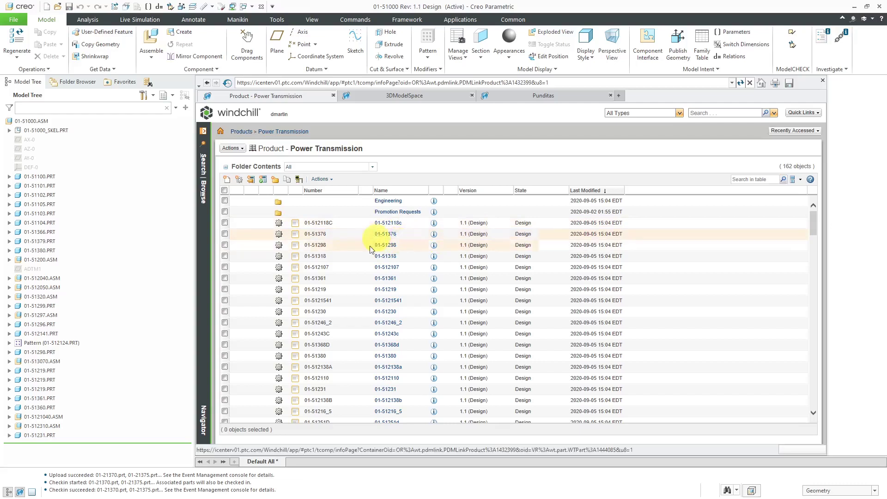
{"action": "left_click", "coordinate": [390, 202]}
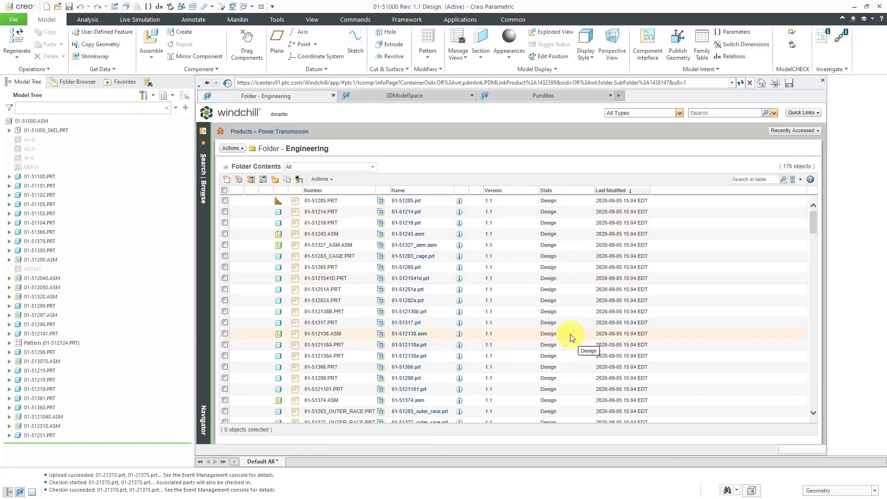
{"action": "scroll", "coordinate": [570, 336], "scroll_direction": "down", "scroll_amount": 8}
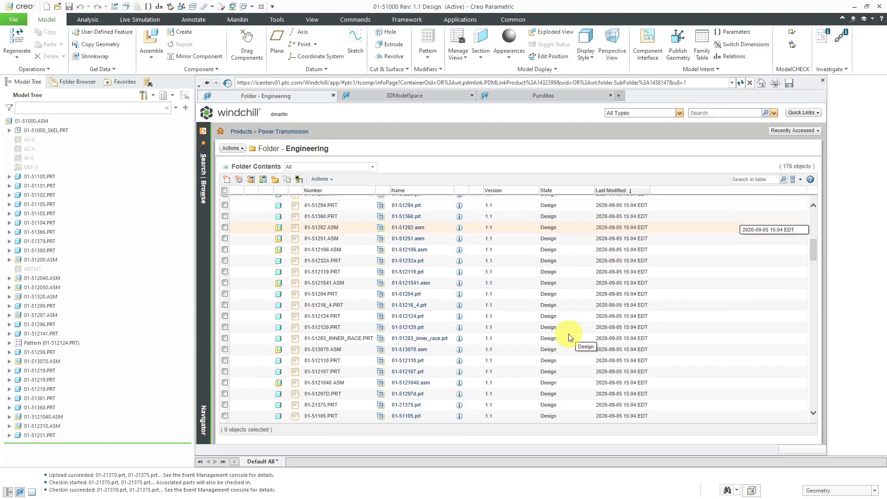
{"action": "scroll", "coordinate": [568, 334], "scroll_direction": "down", "scroll_amount": 6}
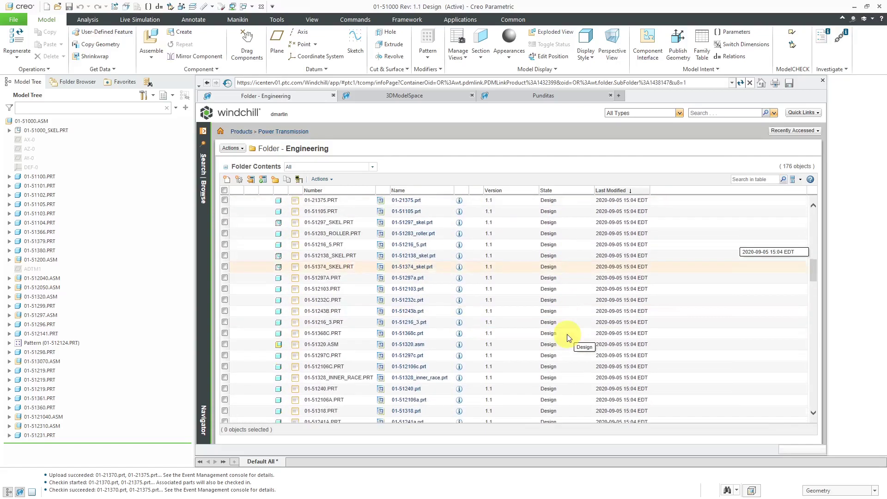
{"action": "scroll", "coordinate": [567, 334], "scroll_direction": "up", "scroll_amount": 12}
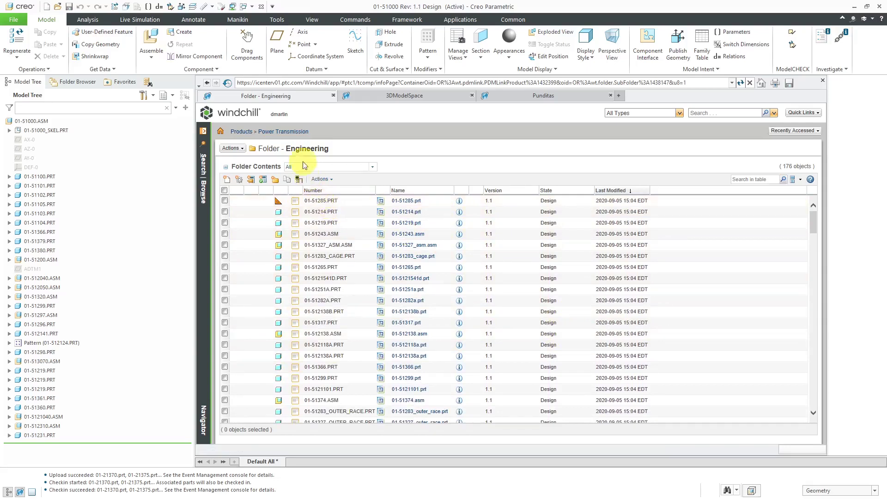
Select all 160 parts at the Power Transmission product's top level.
{"action": "left_click", "coordinate": [291, 133]}
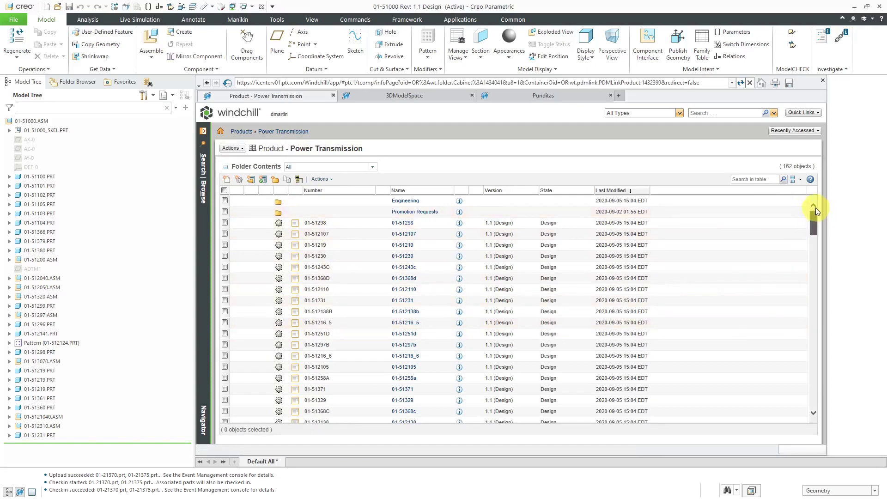
{"action": "left_click", "coordinate": [224, 222]}
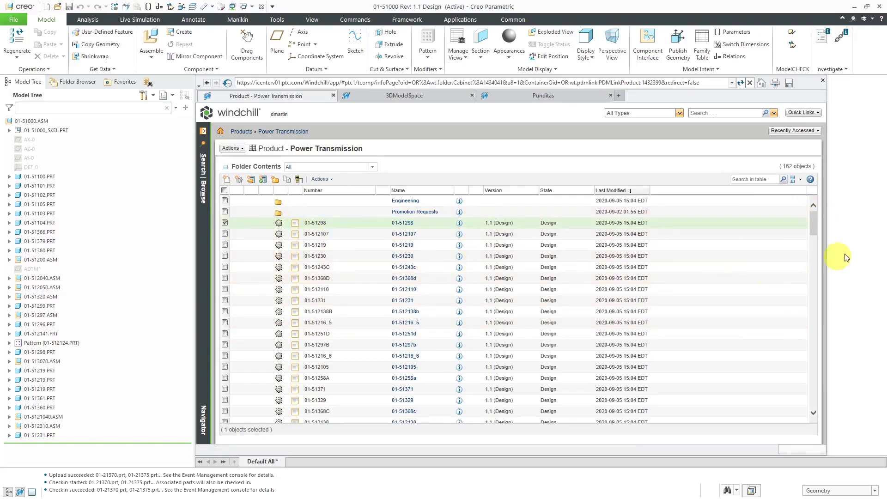
{"action": "left_click_drag", "start_coordinate": [813, 223], "coordinate": [810, 400]}
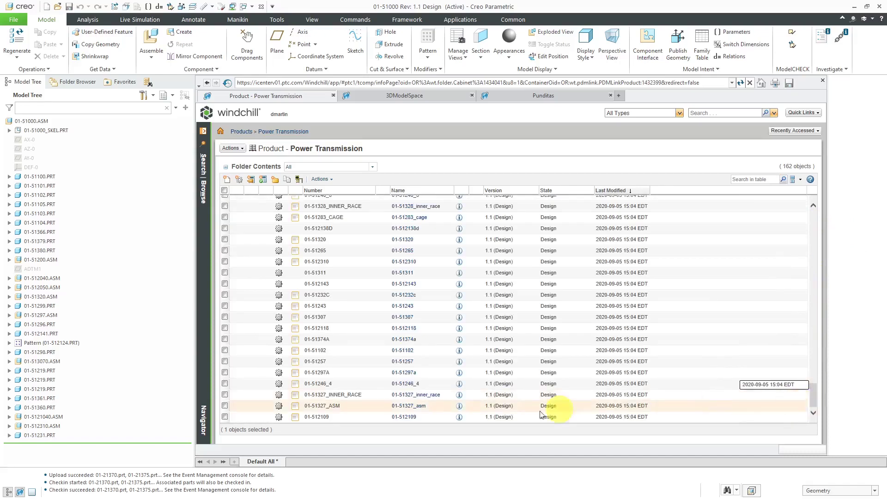
{"action": "left_click", "coordinate": [225, 416], "text": "shift"}
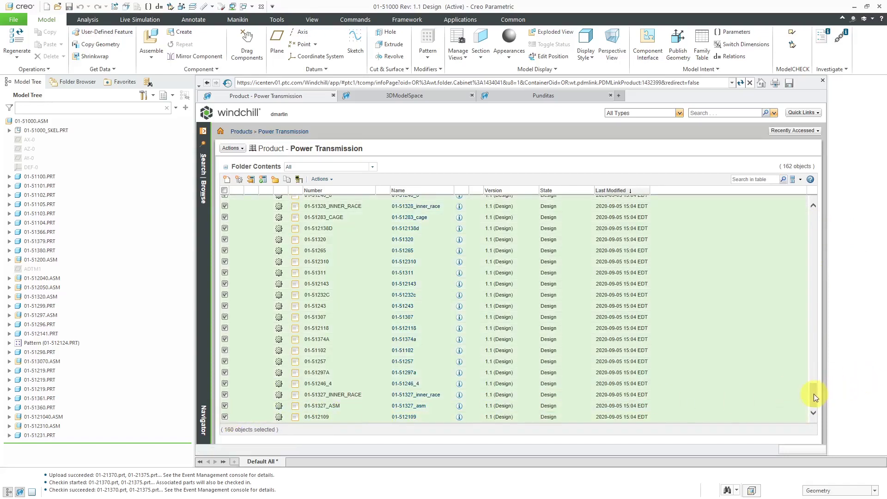
{"action": "left_click_drag", "start_coordinate": [813, 394], "coordinate": [821, 210]}
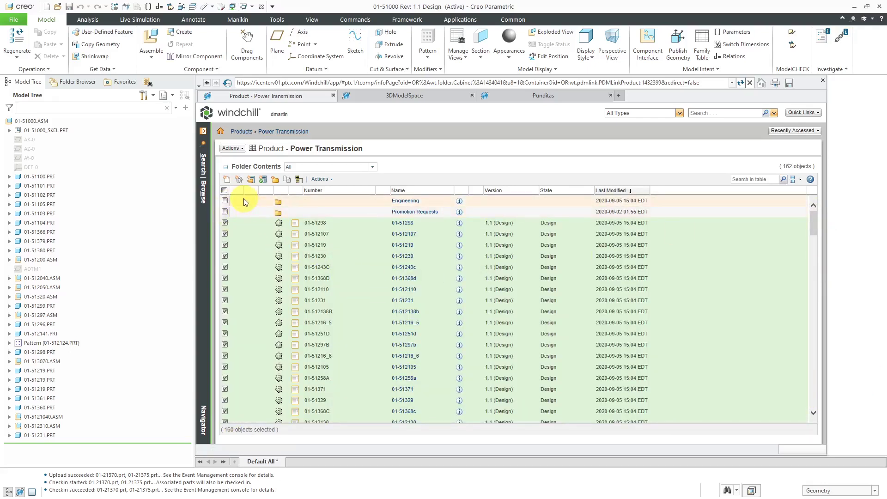
Move all the selected objects into the Engineering folder.
{"action": "left_click", "coordinate": [322, 179]}
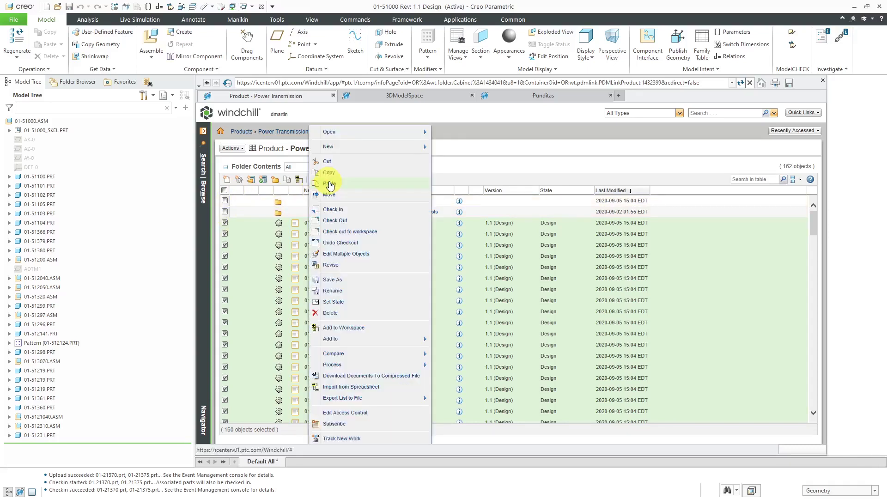
{"action": "left_click", "coordinate": [329, 196]}
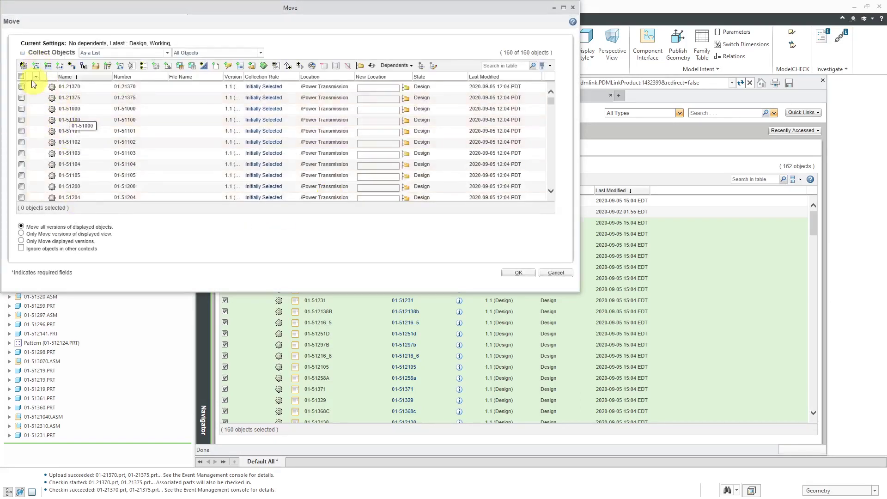
{"action": "left_click", "coordinate": [21, 76]}
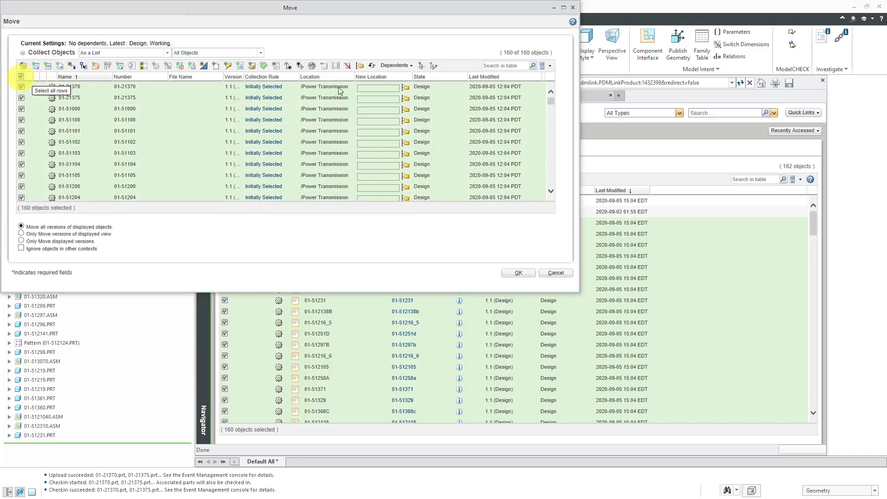
{"action": "left_click", "coordinate": [360, 66]}
{"action": "left_click", "coordinate": [360, 66]}
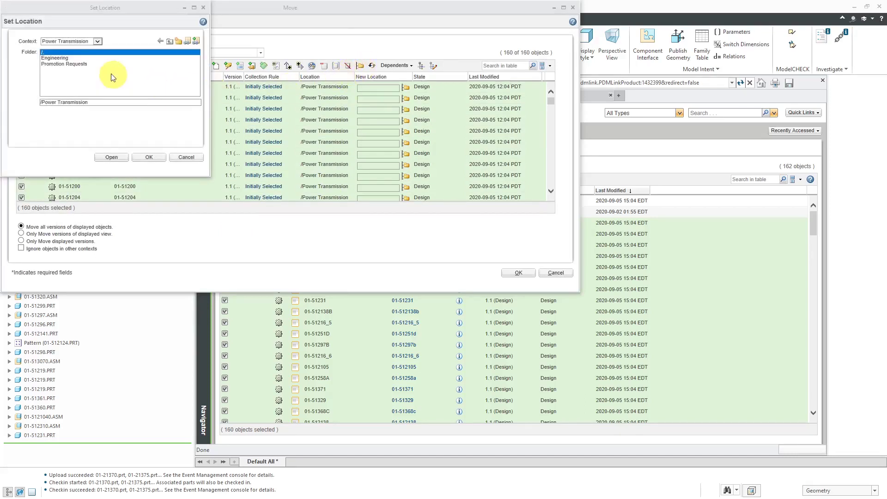
{"action": "left_click", "coordinate": [60, 58]}
{"action": "left_click", "coordinate": [156, 160]}
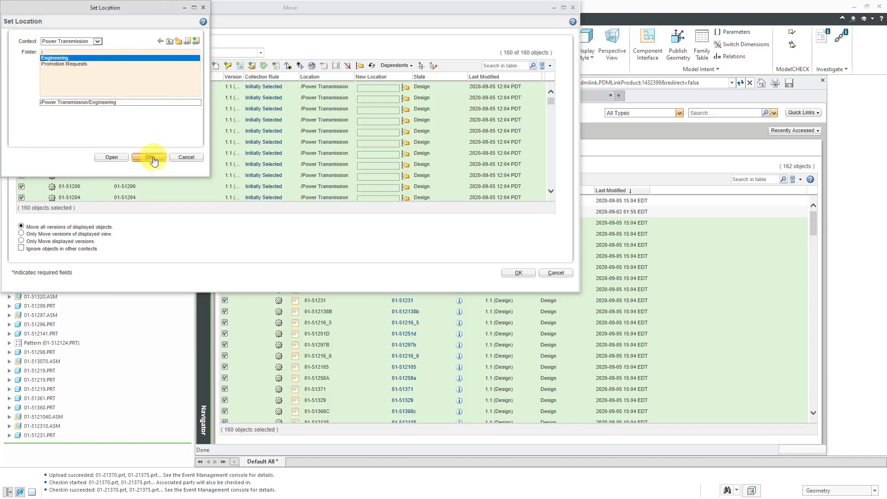
{"action": "left_click", "coordinate": [521, 272]}
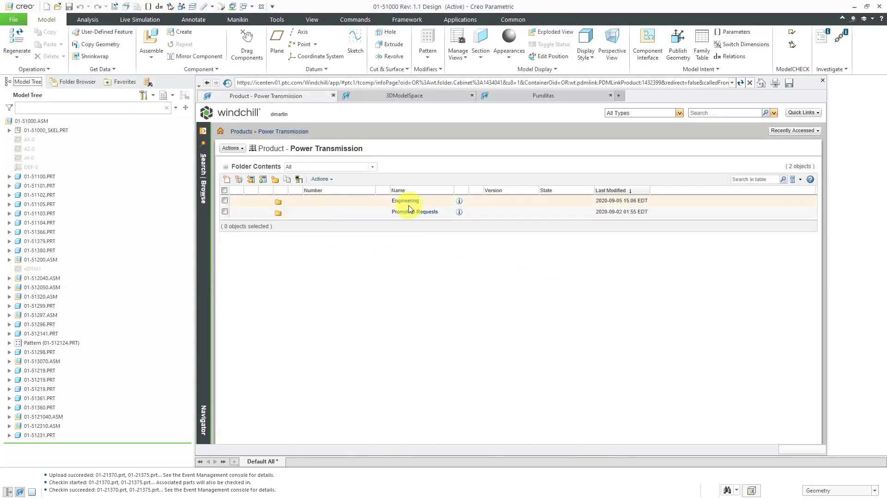
Open the Engineering folder and switch its view through CAD Documents and Parts back to All.
{"action": "left_click", "coordinate": [405, 202]}
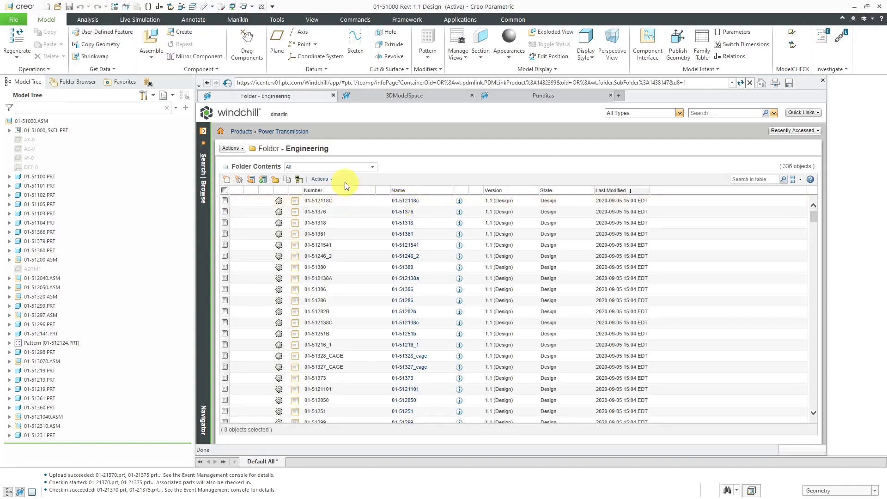
{"action": "left_click", "coordinate": [374, 170]}
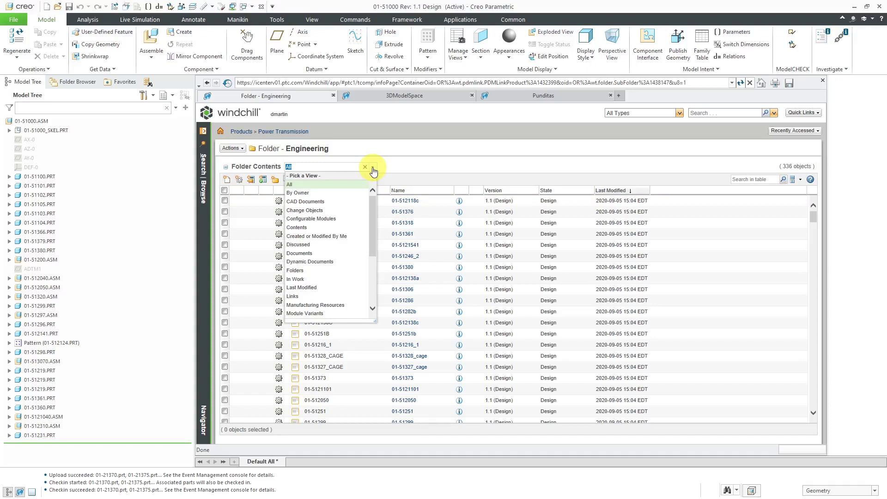
{"action": "left_click", "coordinate": [305, 204]}
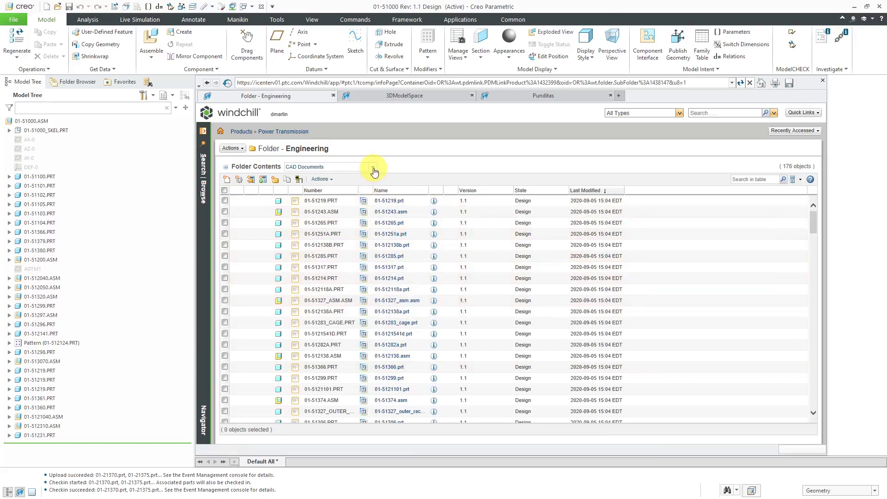
{"action": "left_click", "coordinate": [373, 168]}
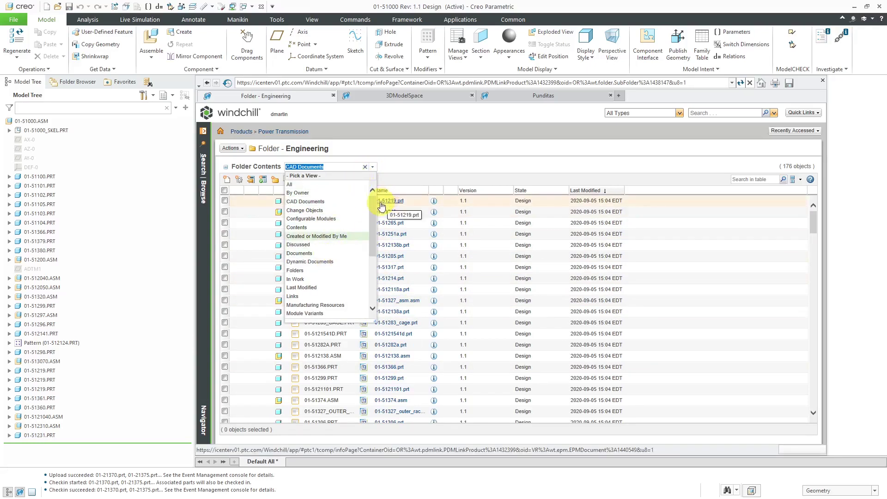
{"action": "scroll", "coordinate": [374, 238], "scroll_direction": "down", "scroll_amount": 3}
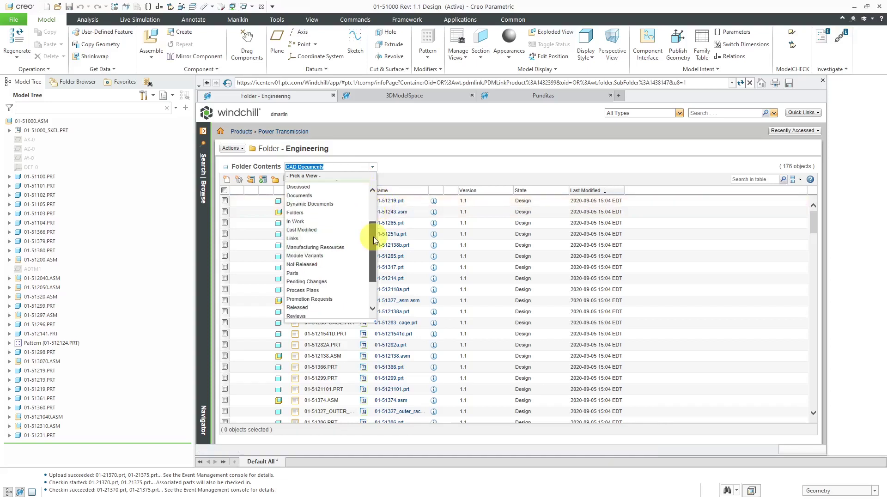
{"action": "scroll", "coordinate": [374, 239], "scroll_direction": "down", "scroll_amount": 1}
{"action": "left_click", "coordinate": [294, 253]}
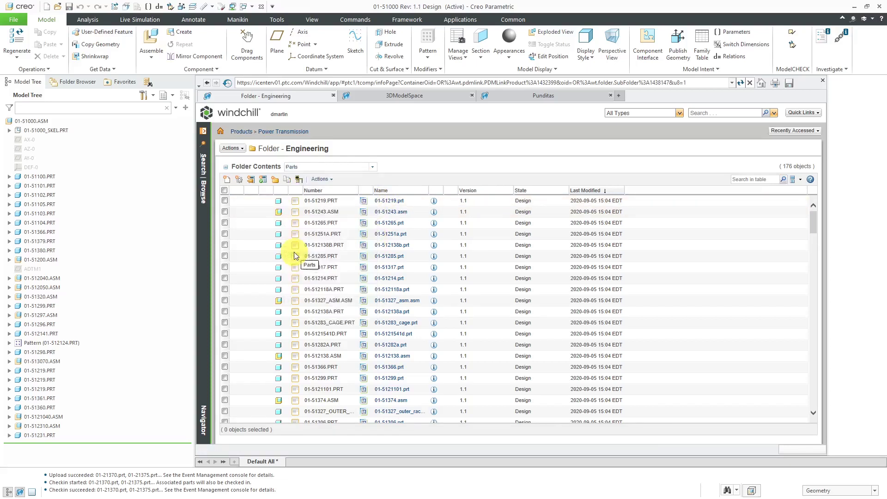
{"action": "left_click", "coordinate": [374, 167]}
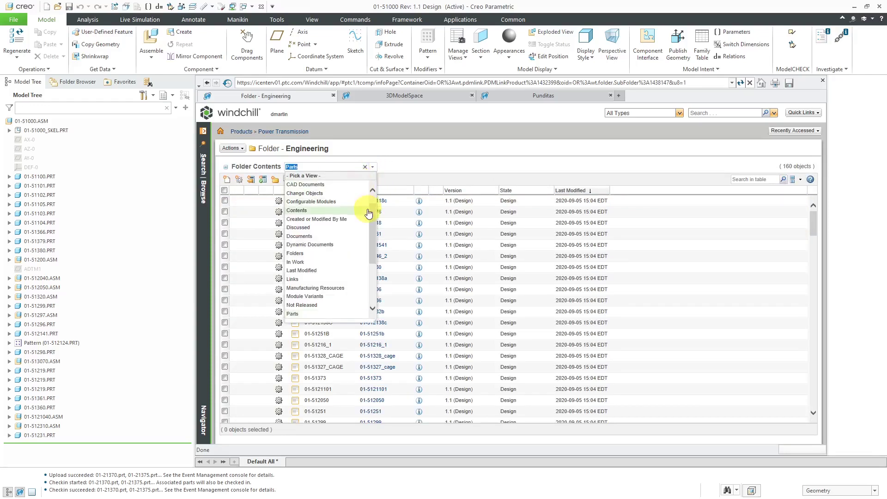
{"action": "scroll", "coordinate": [376, 191], "scroll_direction": "up", "scroll_amount": 1}
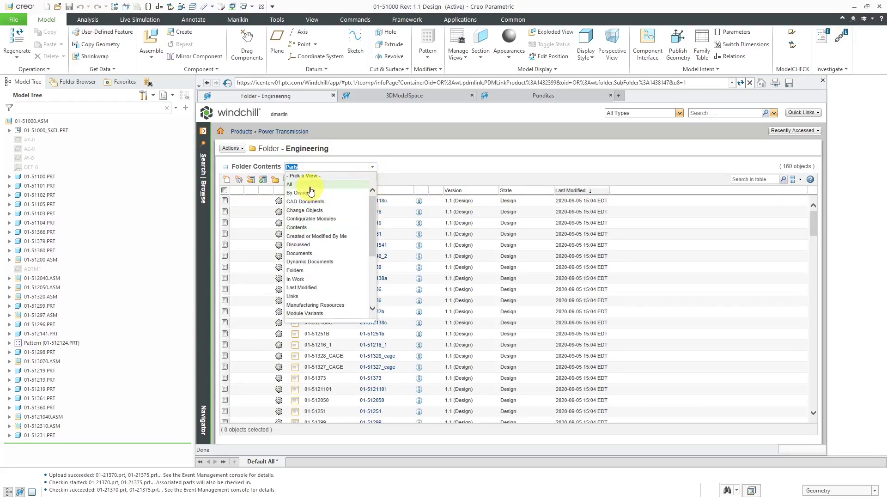
{"action": "left_click", "coordinate": [322, 186]}
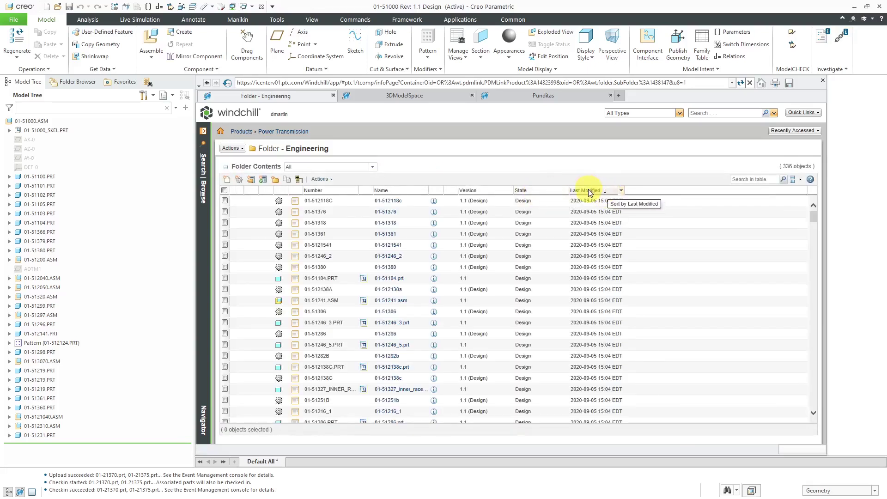
Sort the Engineering folder contents ascending by the Number column.
{"action": "left_click", "coordinate": [334, 190]}
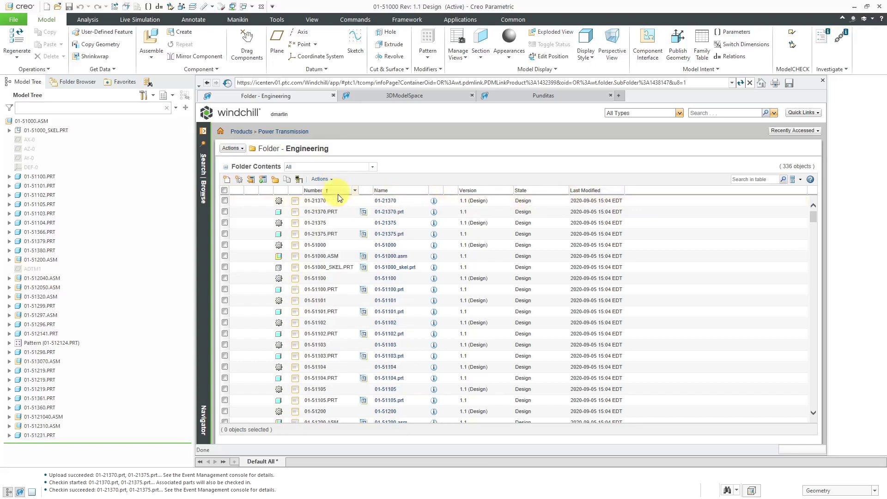